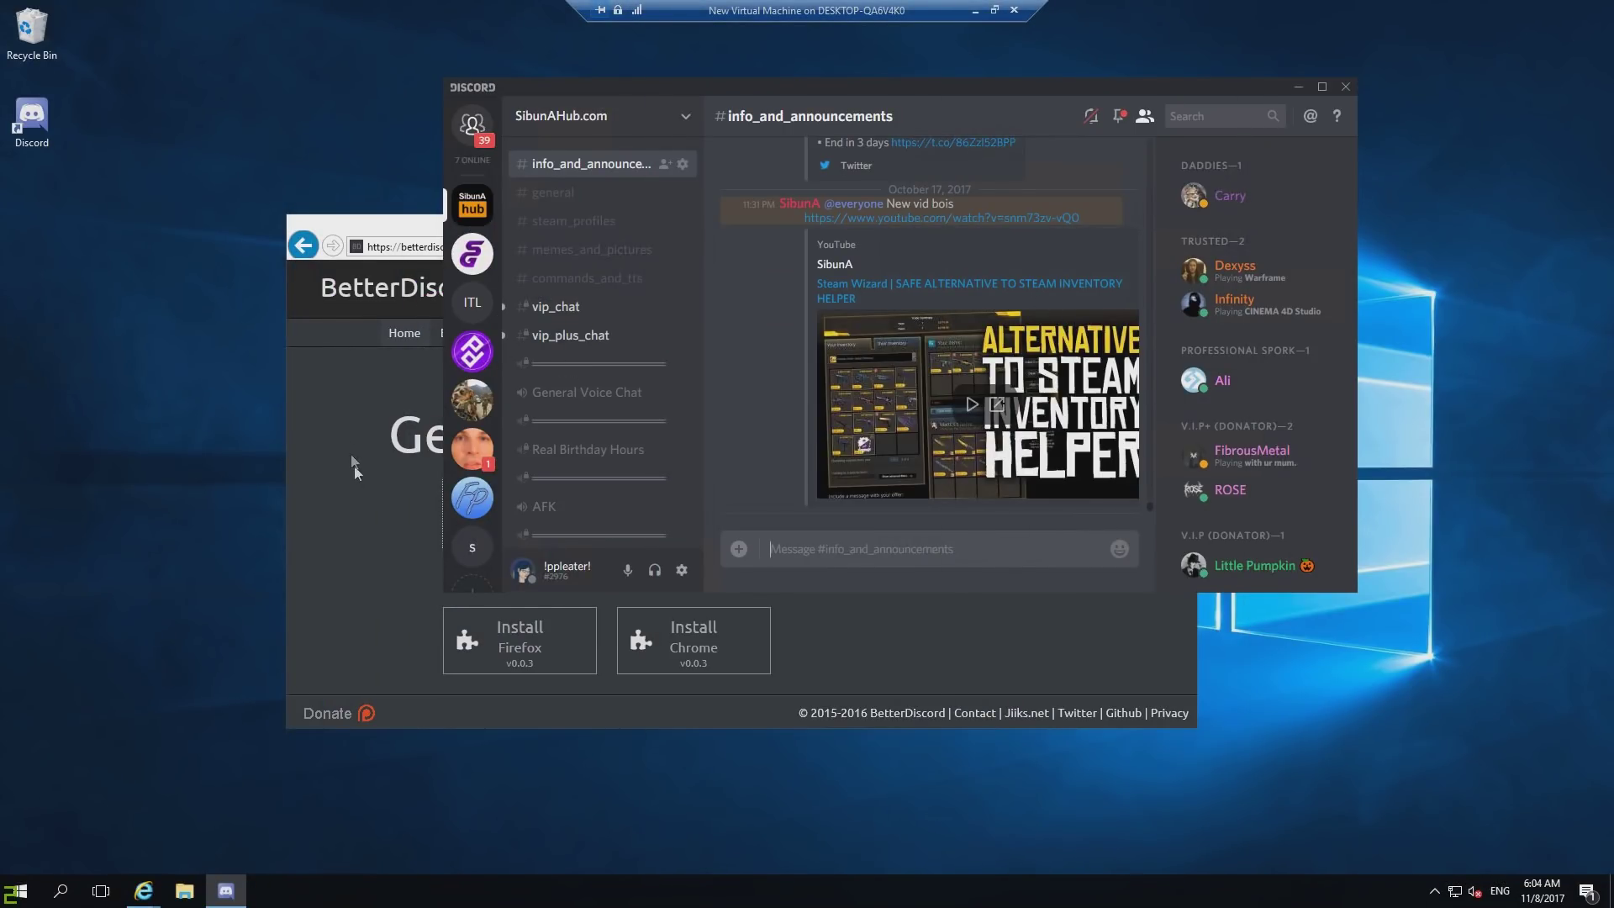
# Download the BetterDiscord v0.2.82 Windows zip to the desktop and extract it.
pyautogui.click(355, 465)
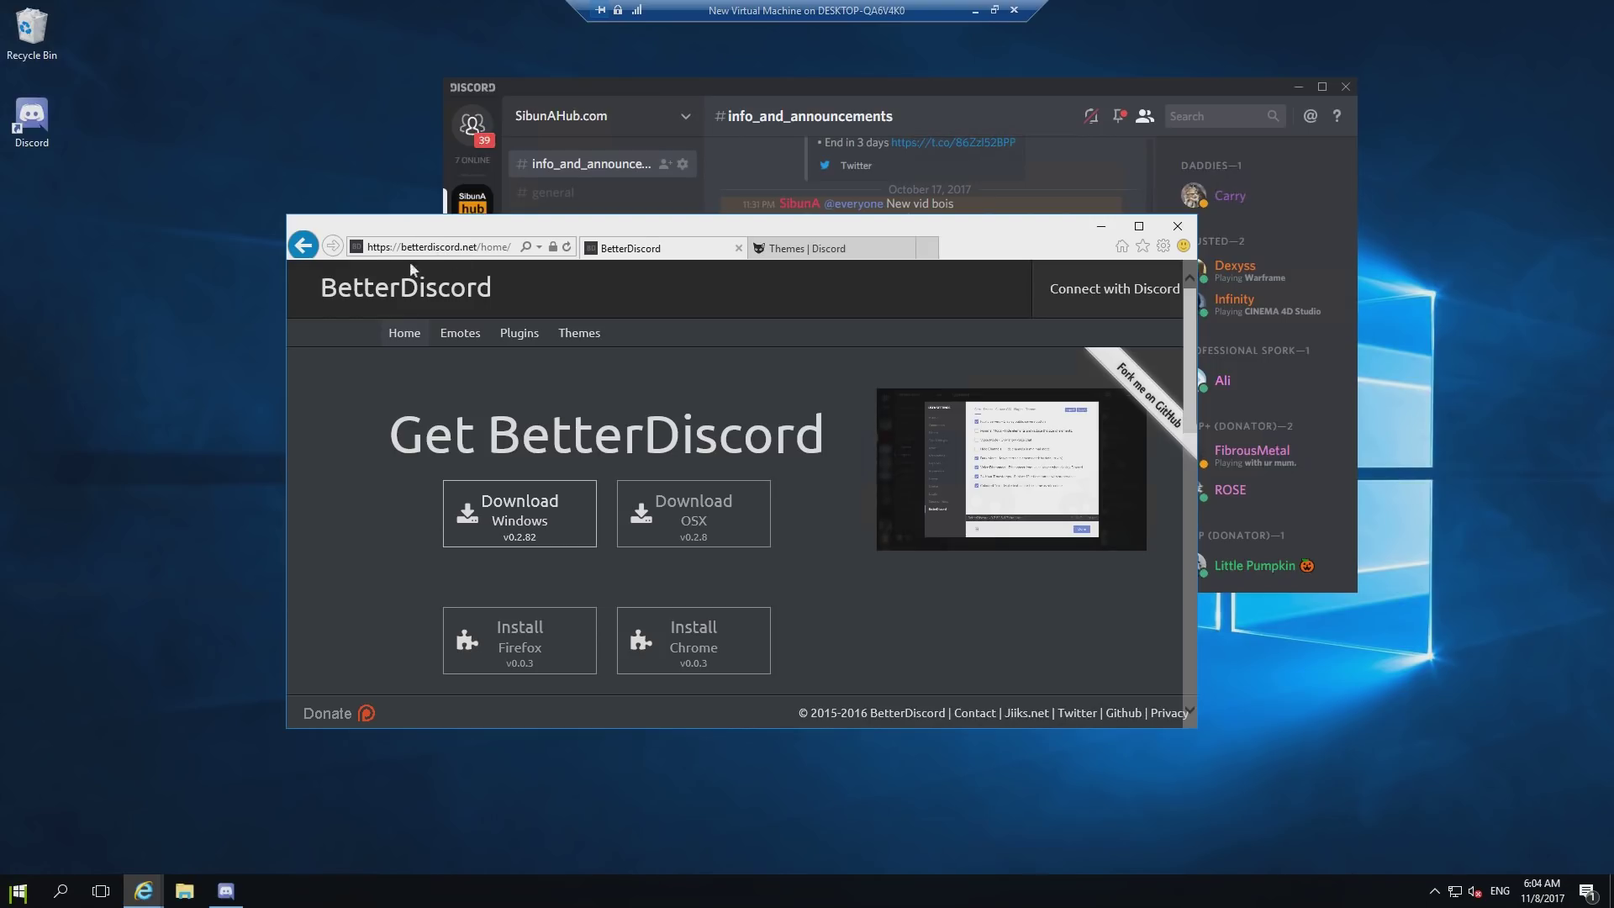
pyautogui.click(513, 502)
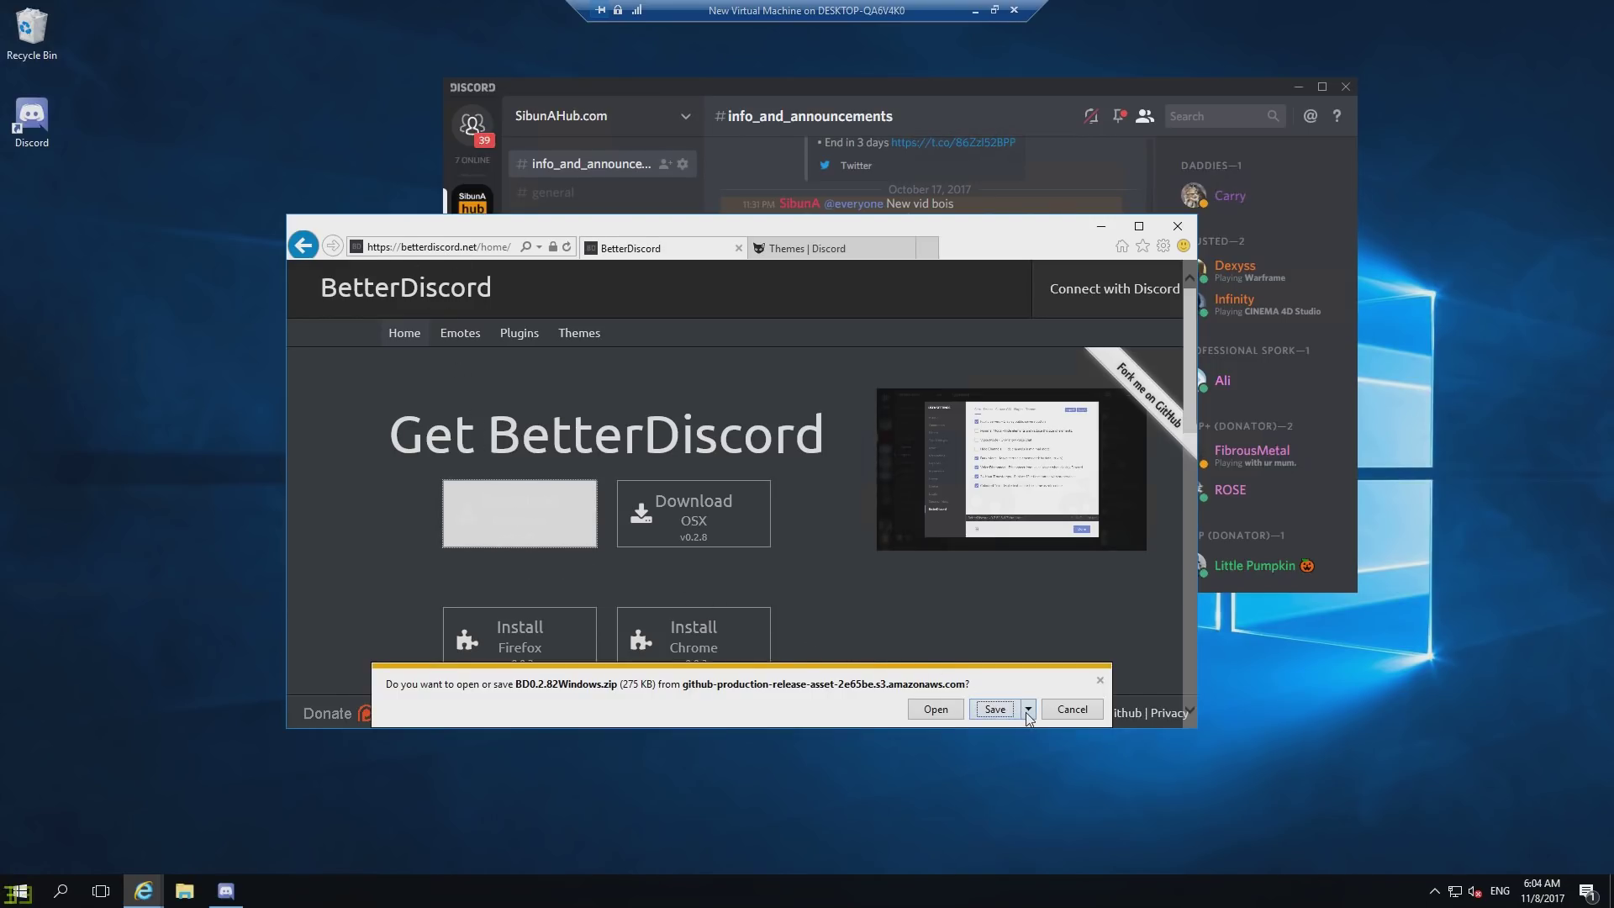
pyautogui.click(1027, 709)
pyautogui.click(1010, 751)
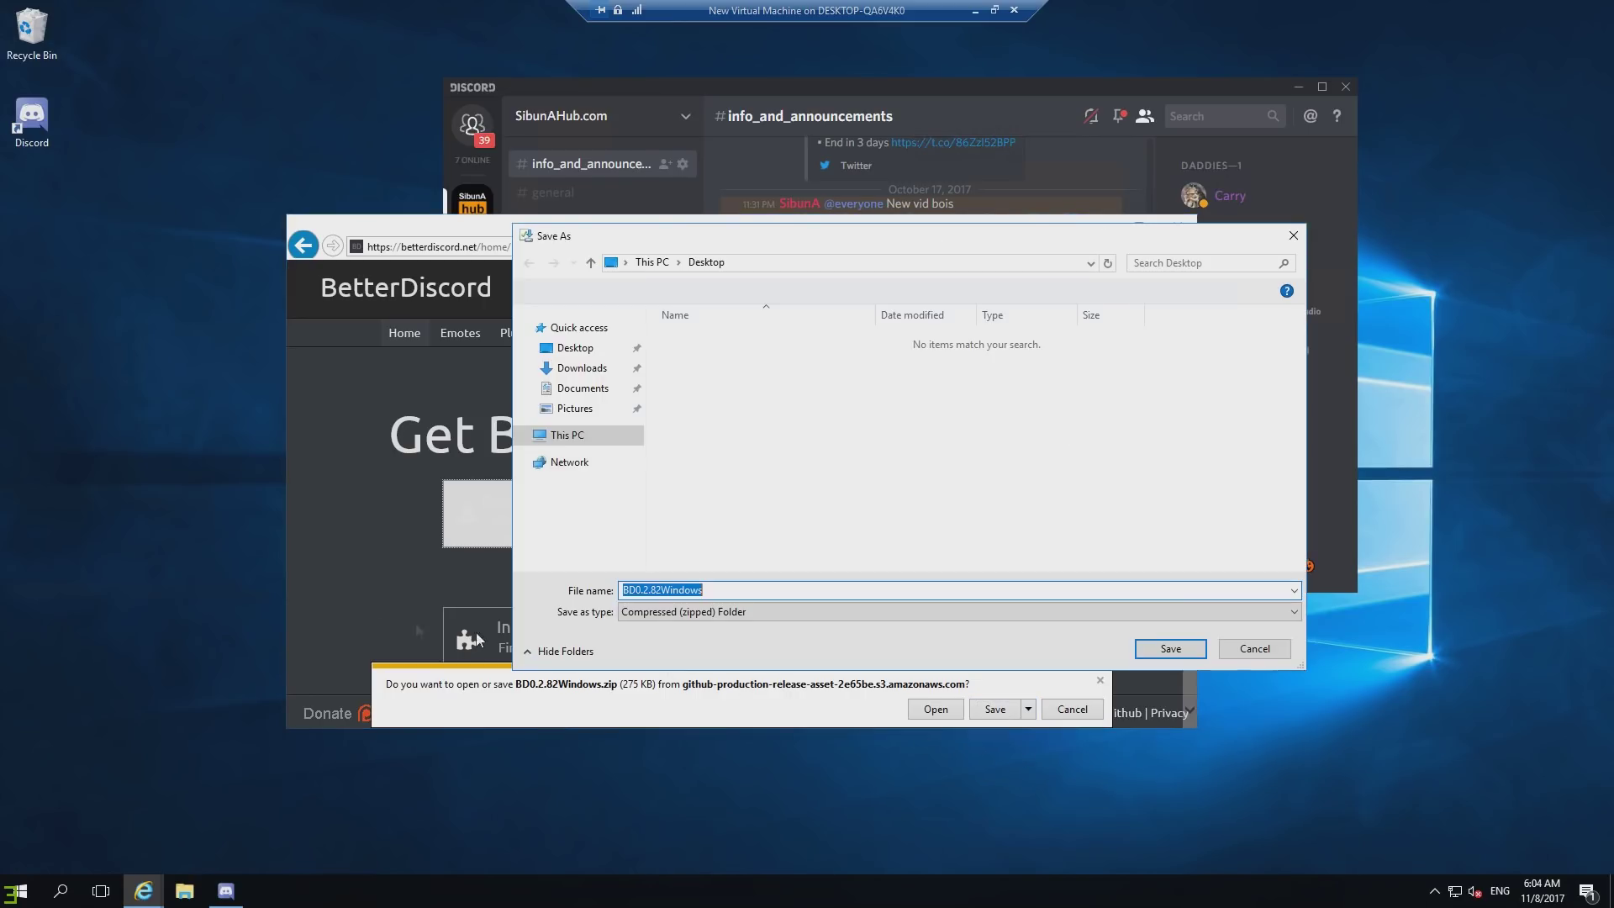
pyautogui.click(1150, 646)
pyautogui.rightClick(35, 133)
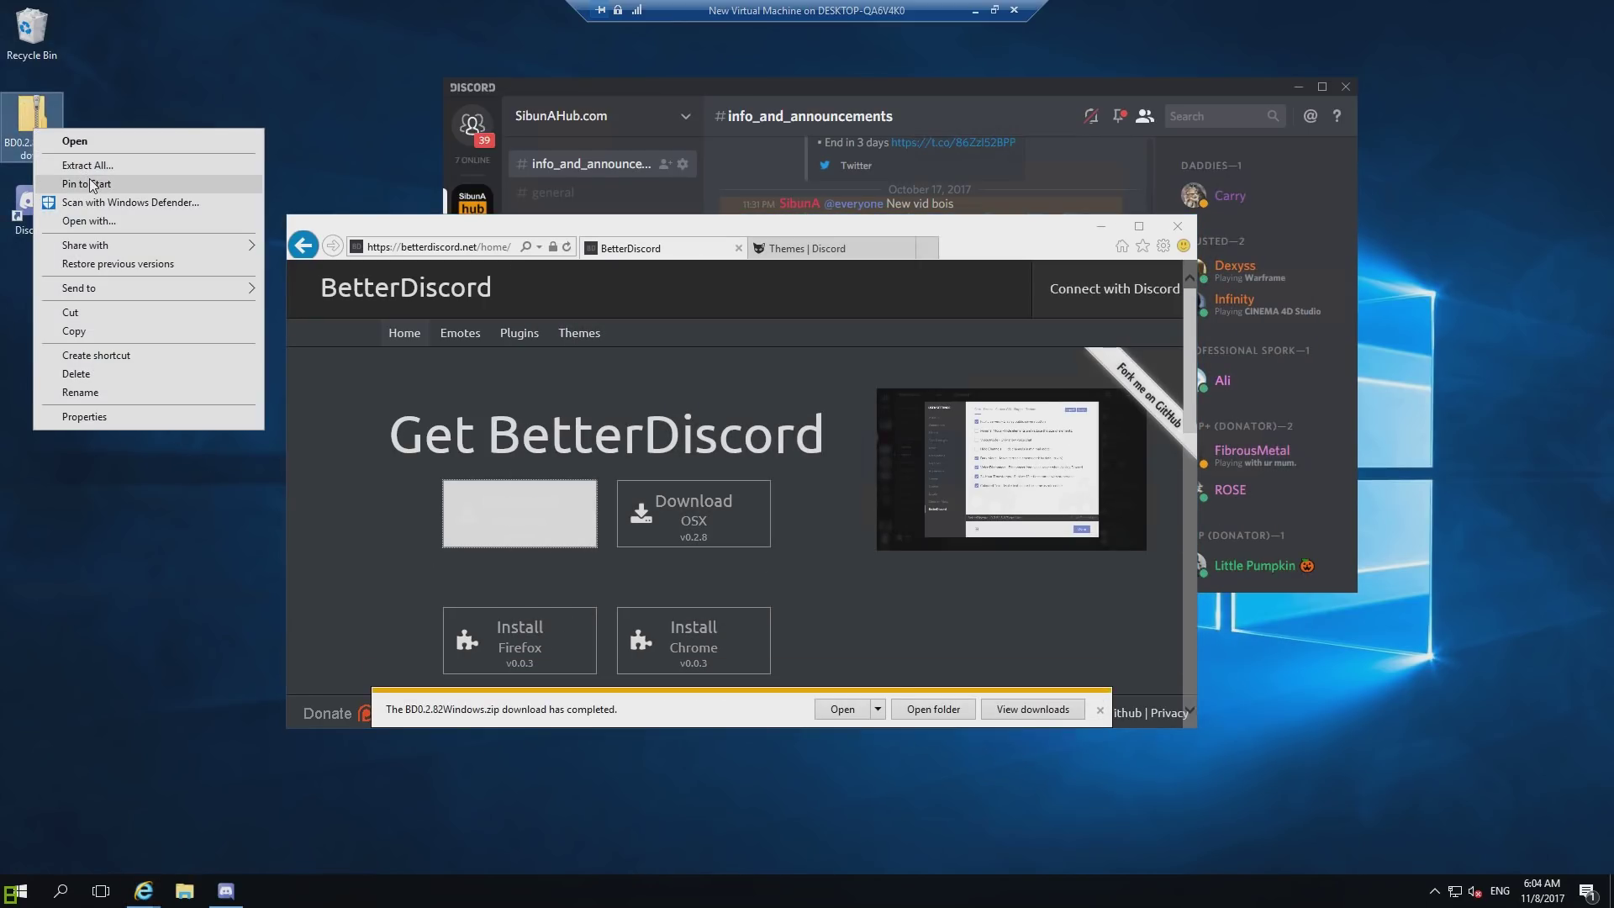
pyautogui.click(76, 183)
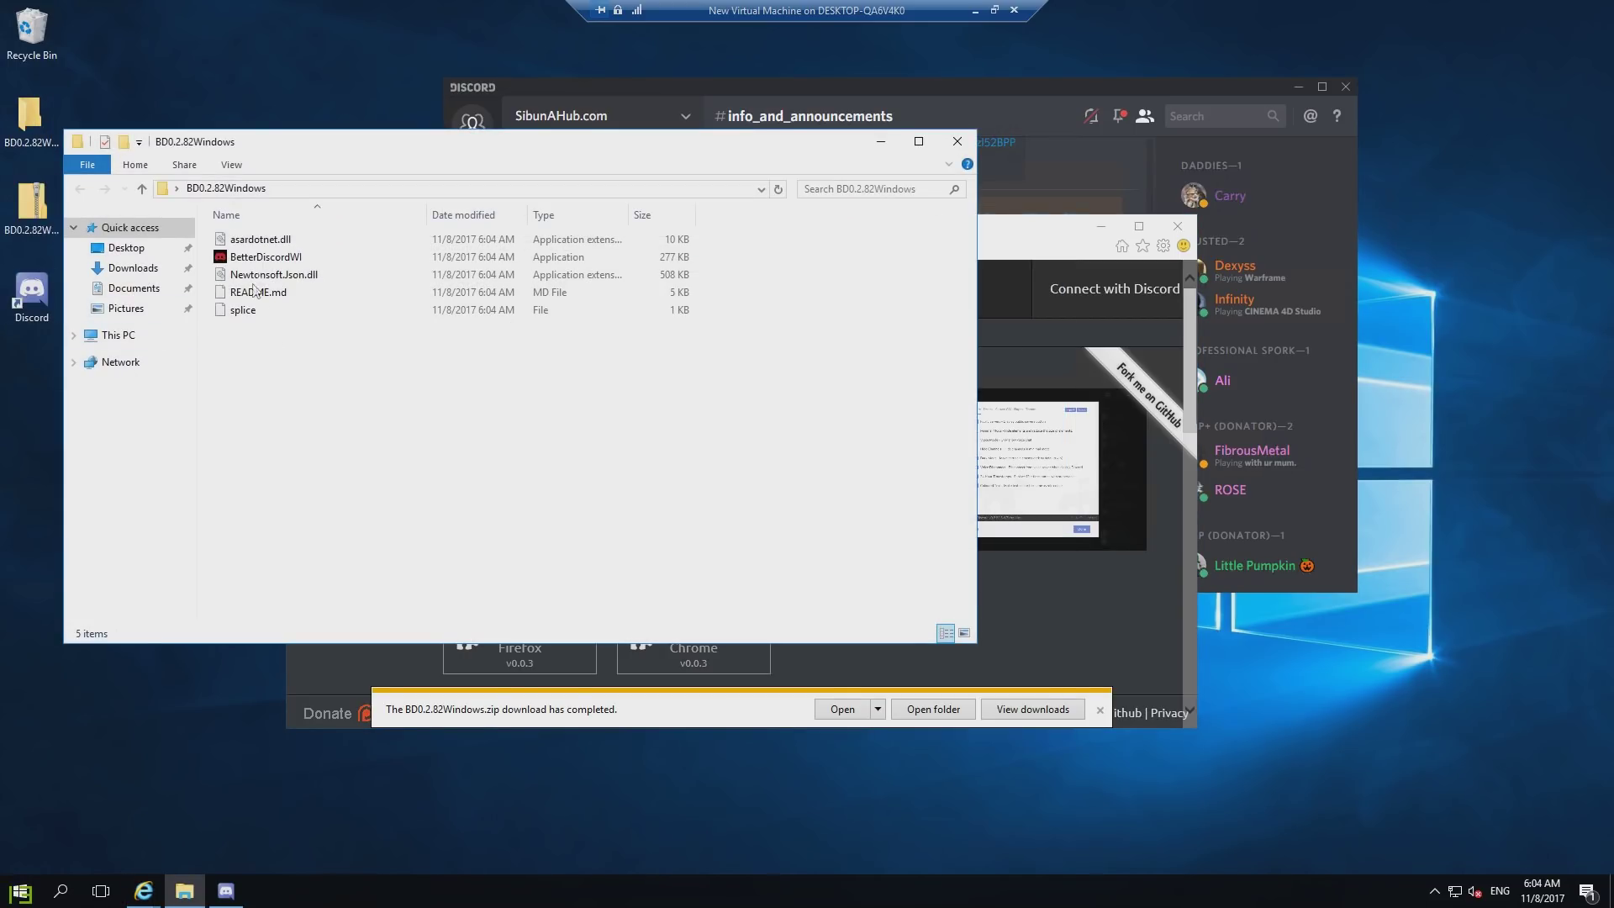
# Run BetterDiscordWI, accept the license and install, then maximize the browser again.
pyautogui.doubleClick(262, 255)
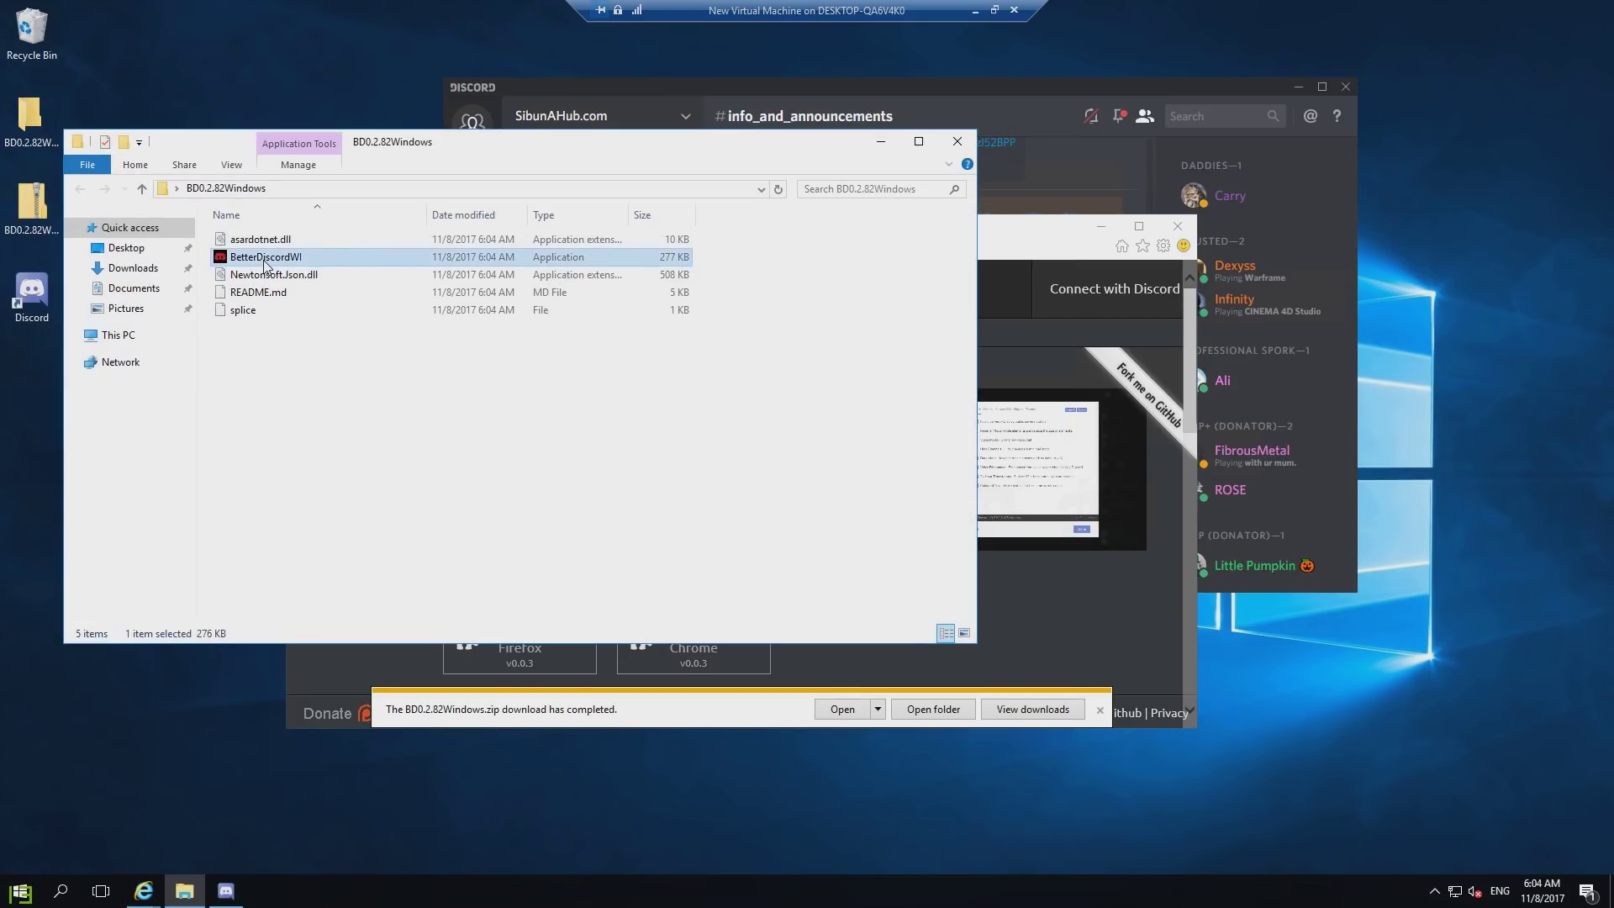
pyautogui.click(868, 470)
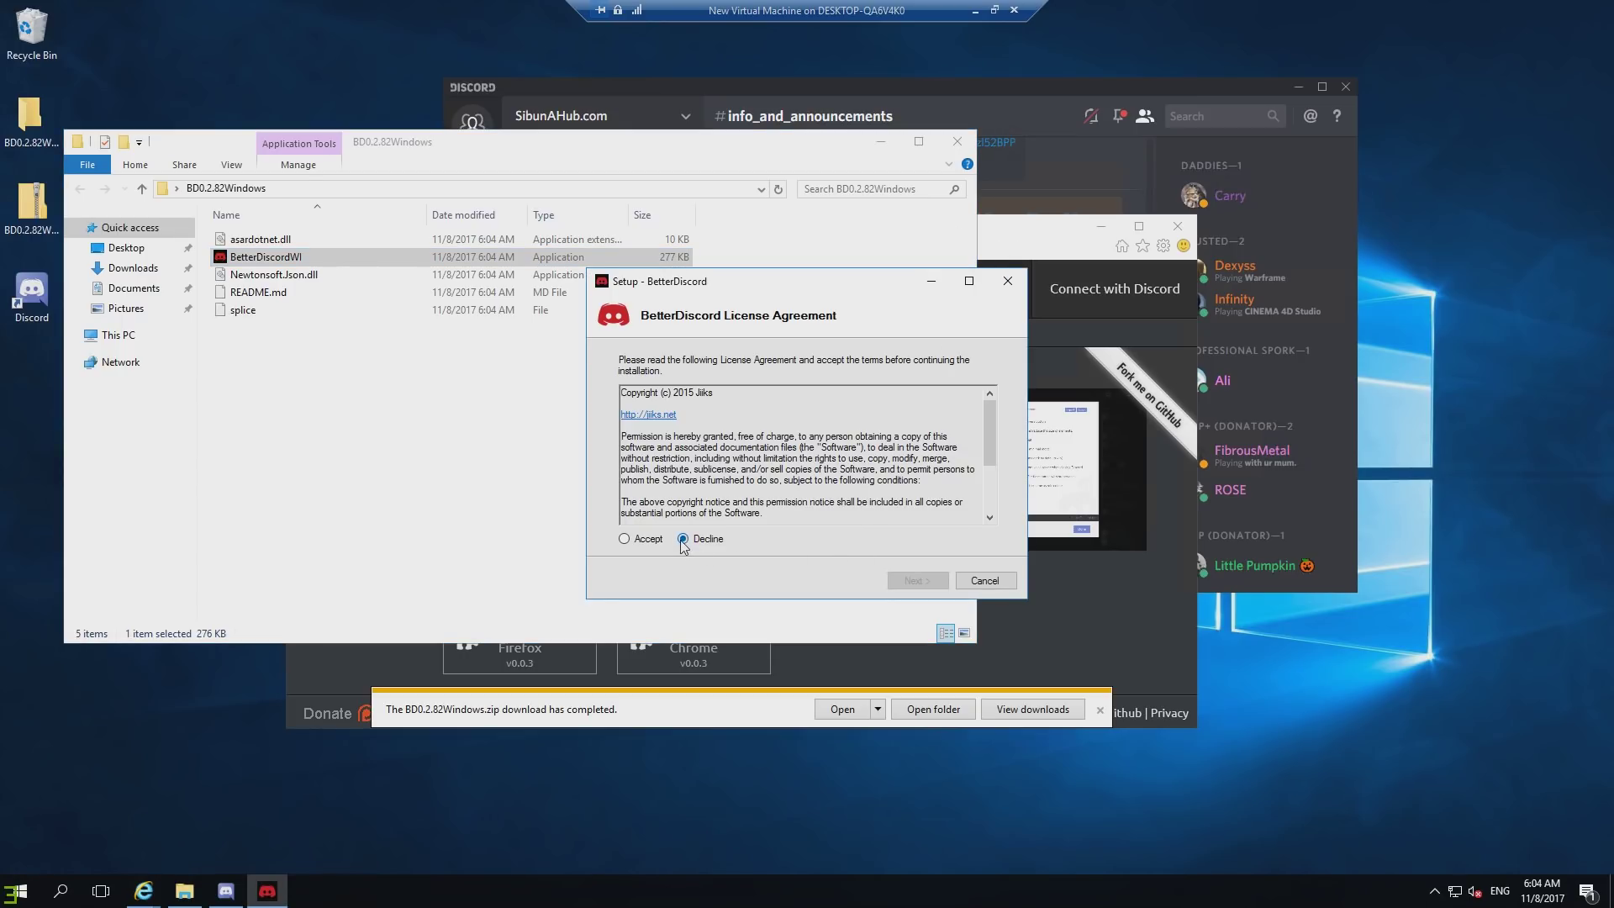
pyautogui.click(646, 540)
pyautogui.click(918, 581)
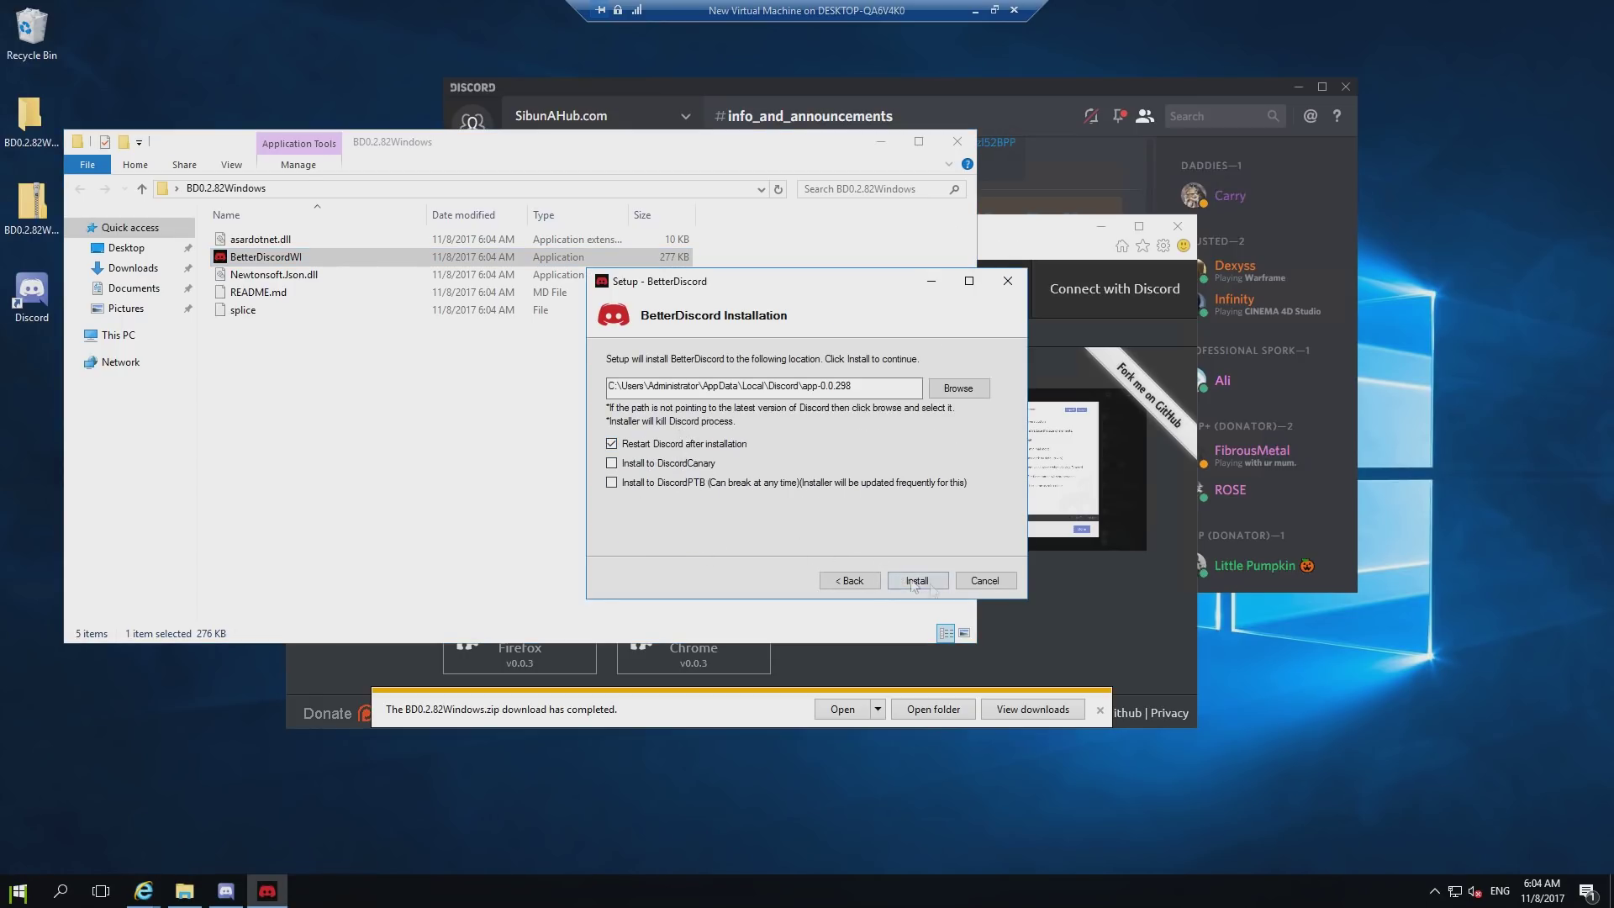
pyautogui.click(919, 582)
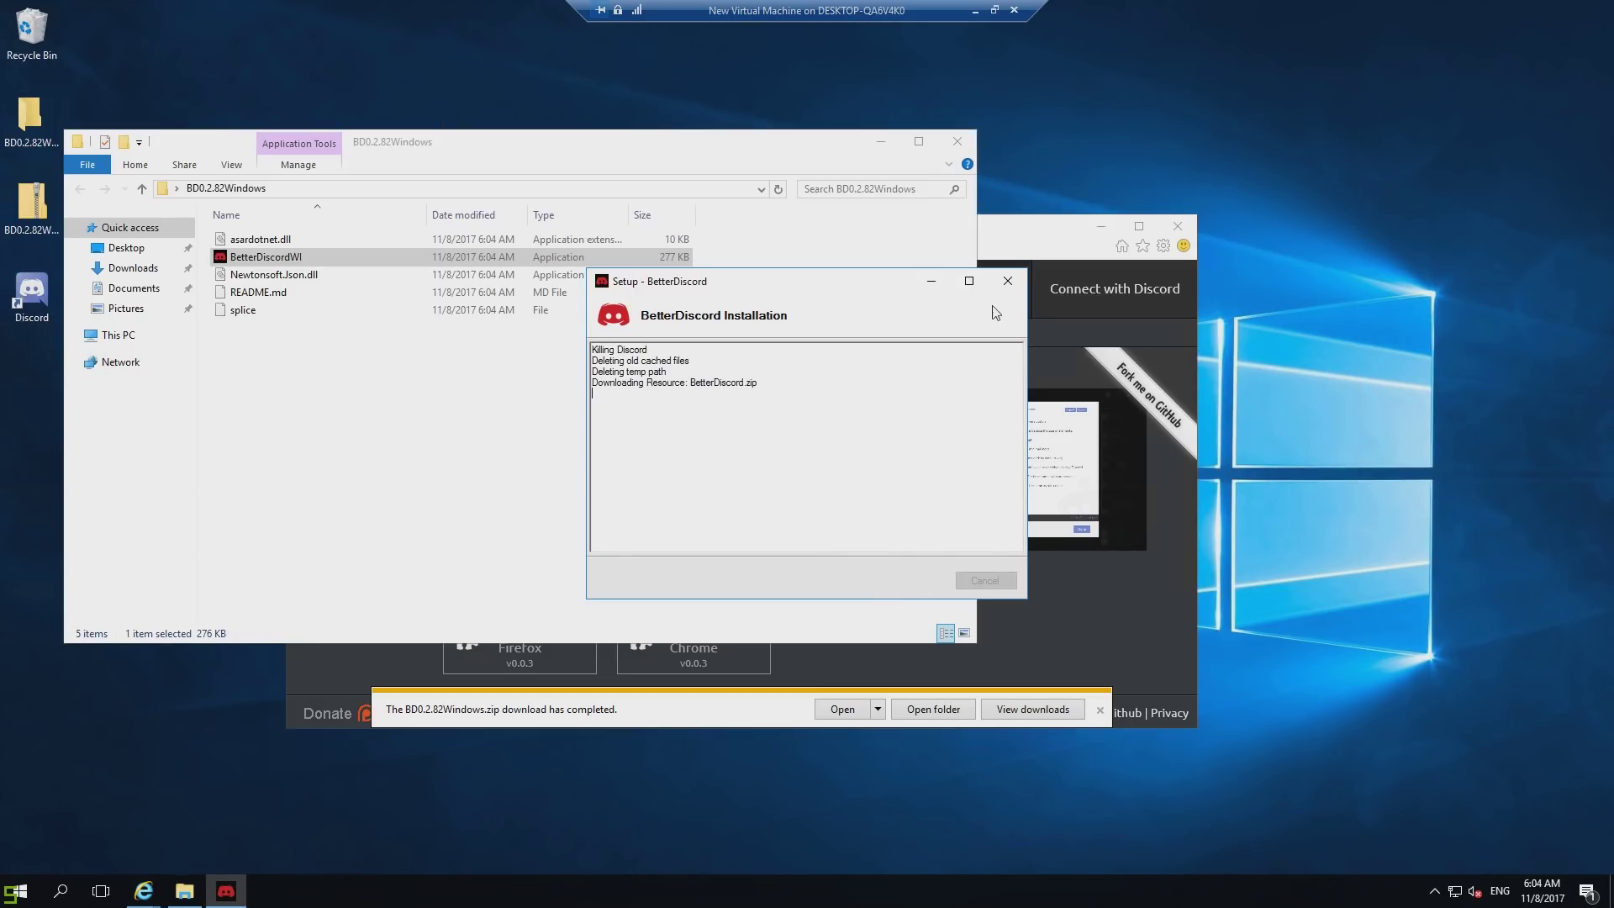
pyautogui.click(1009, 237)
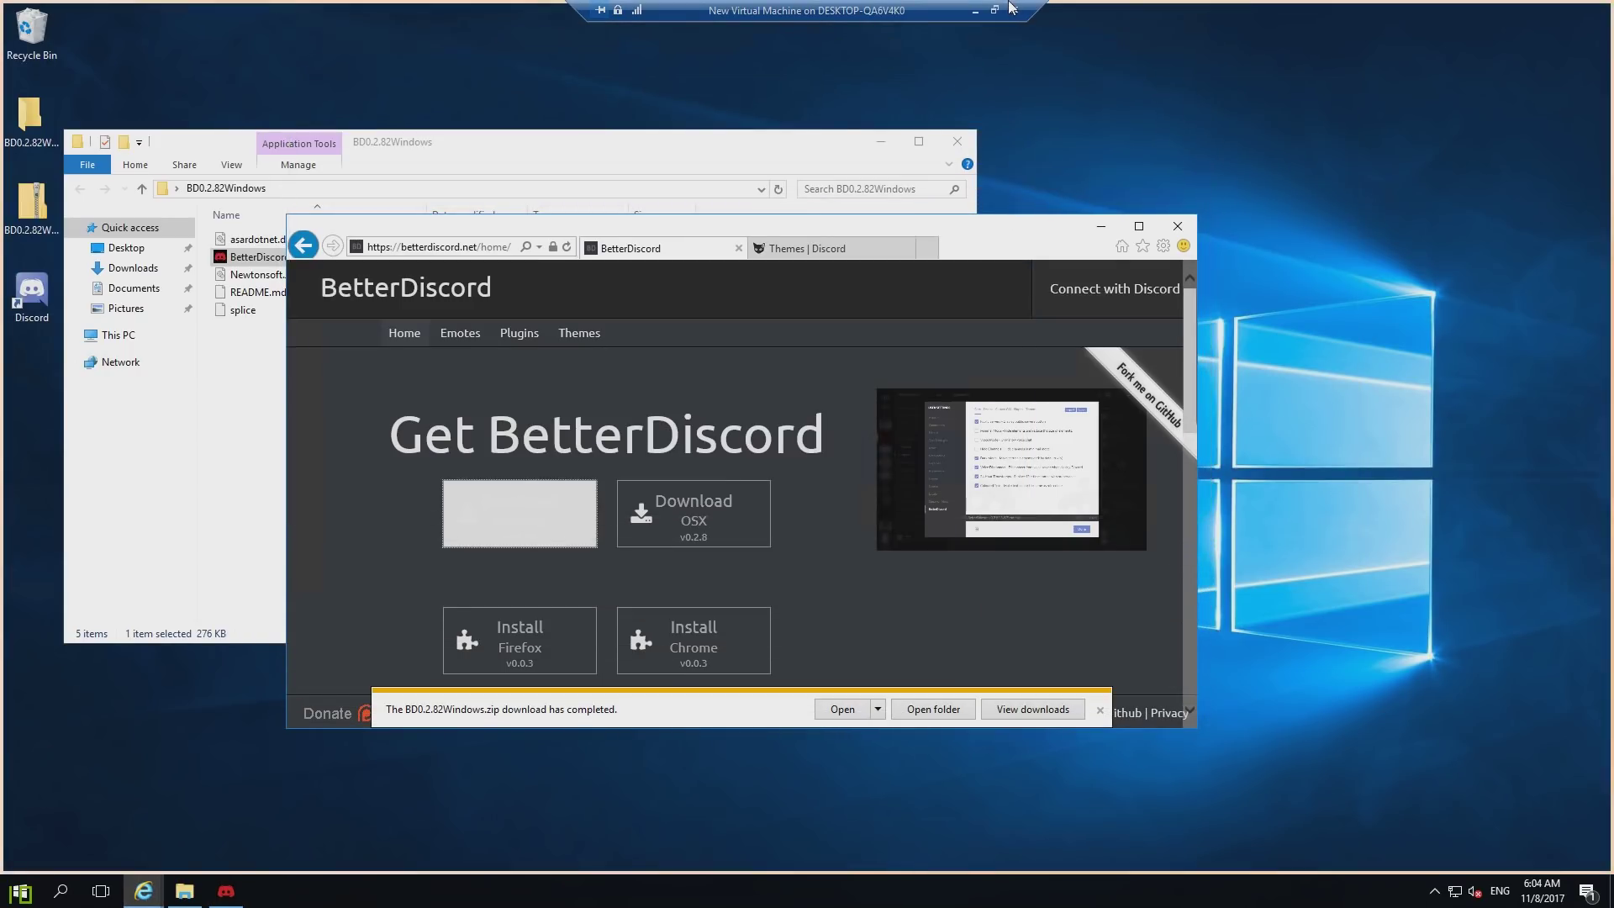
pyautogui.click(1140, 225)
# Reload the BetterDocs Discord themes catalogue and open the BootyfulDiscord theme page.
pyautogui.click(744, 35)
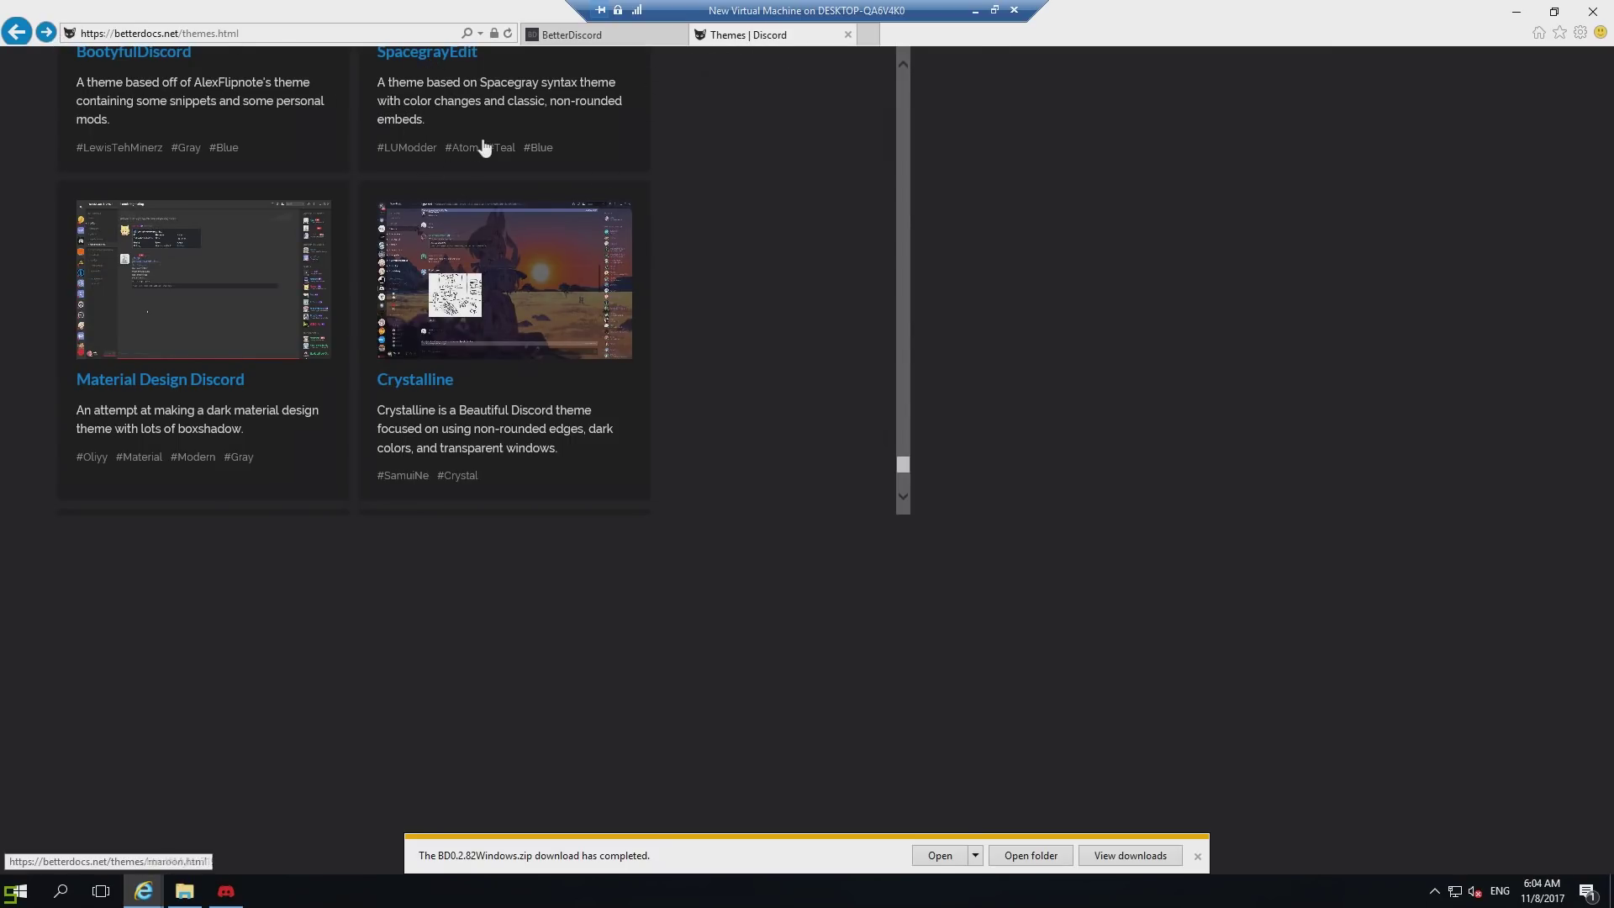
pyautogui.click(593, 215)
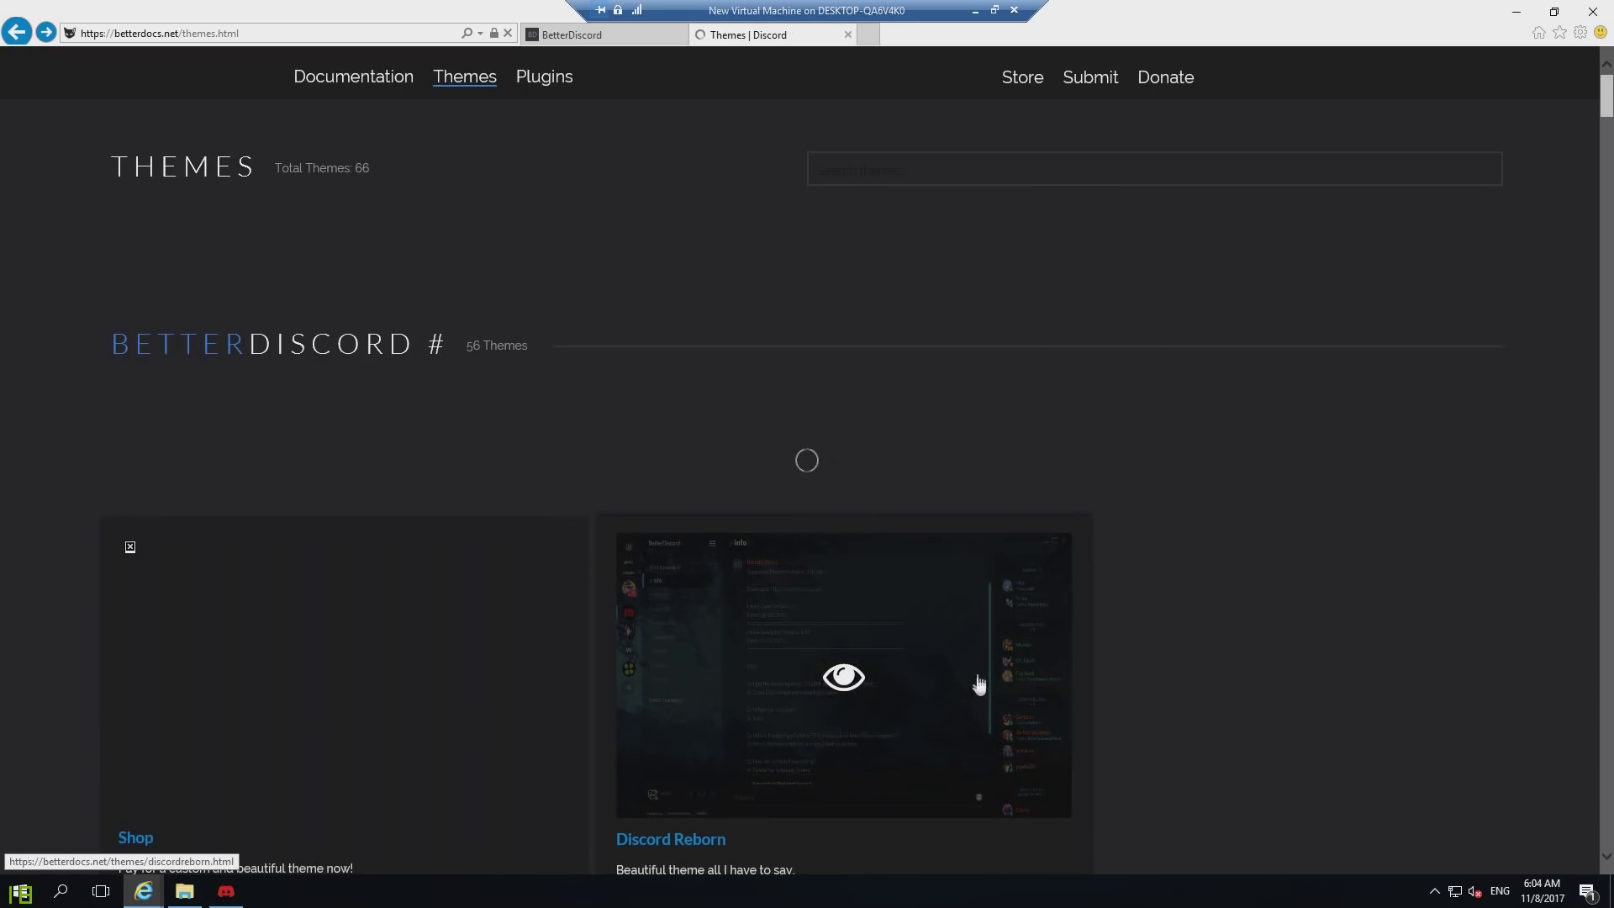
pyautogui.scroll(-2, 1002, 603)
pyautogui.scroll(-3, 1380, 530)
pyautogui.scroll(-1, 1319, 551)
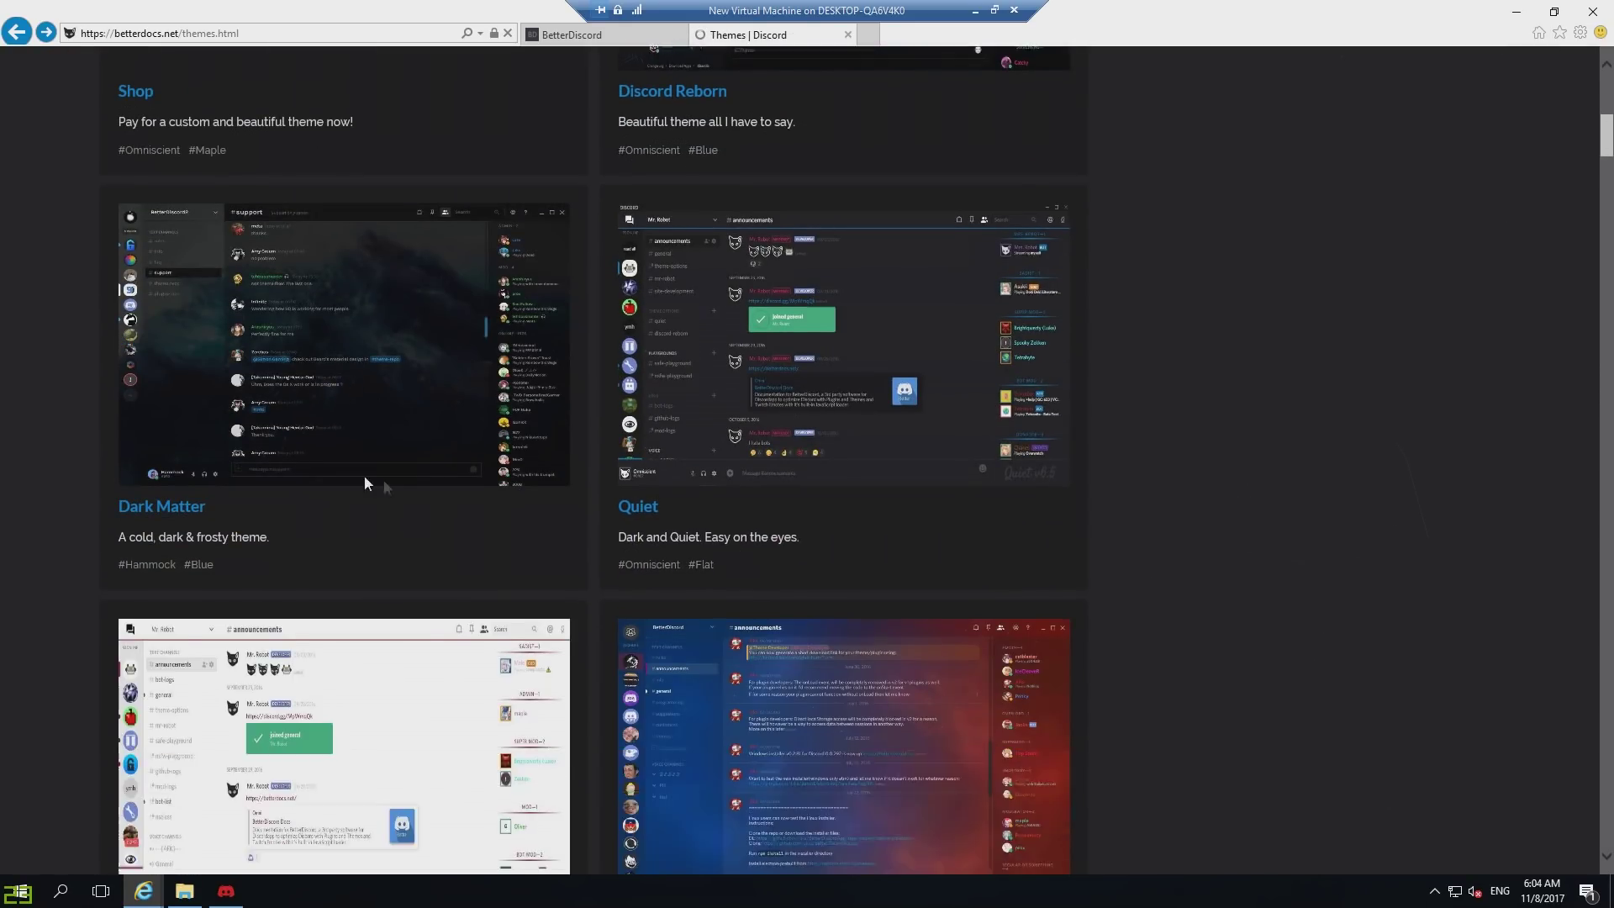
pyautogui.scroll(2, 466, 639)
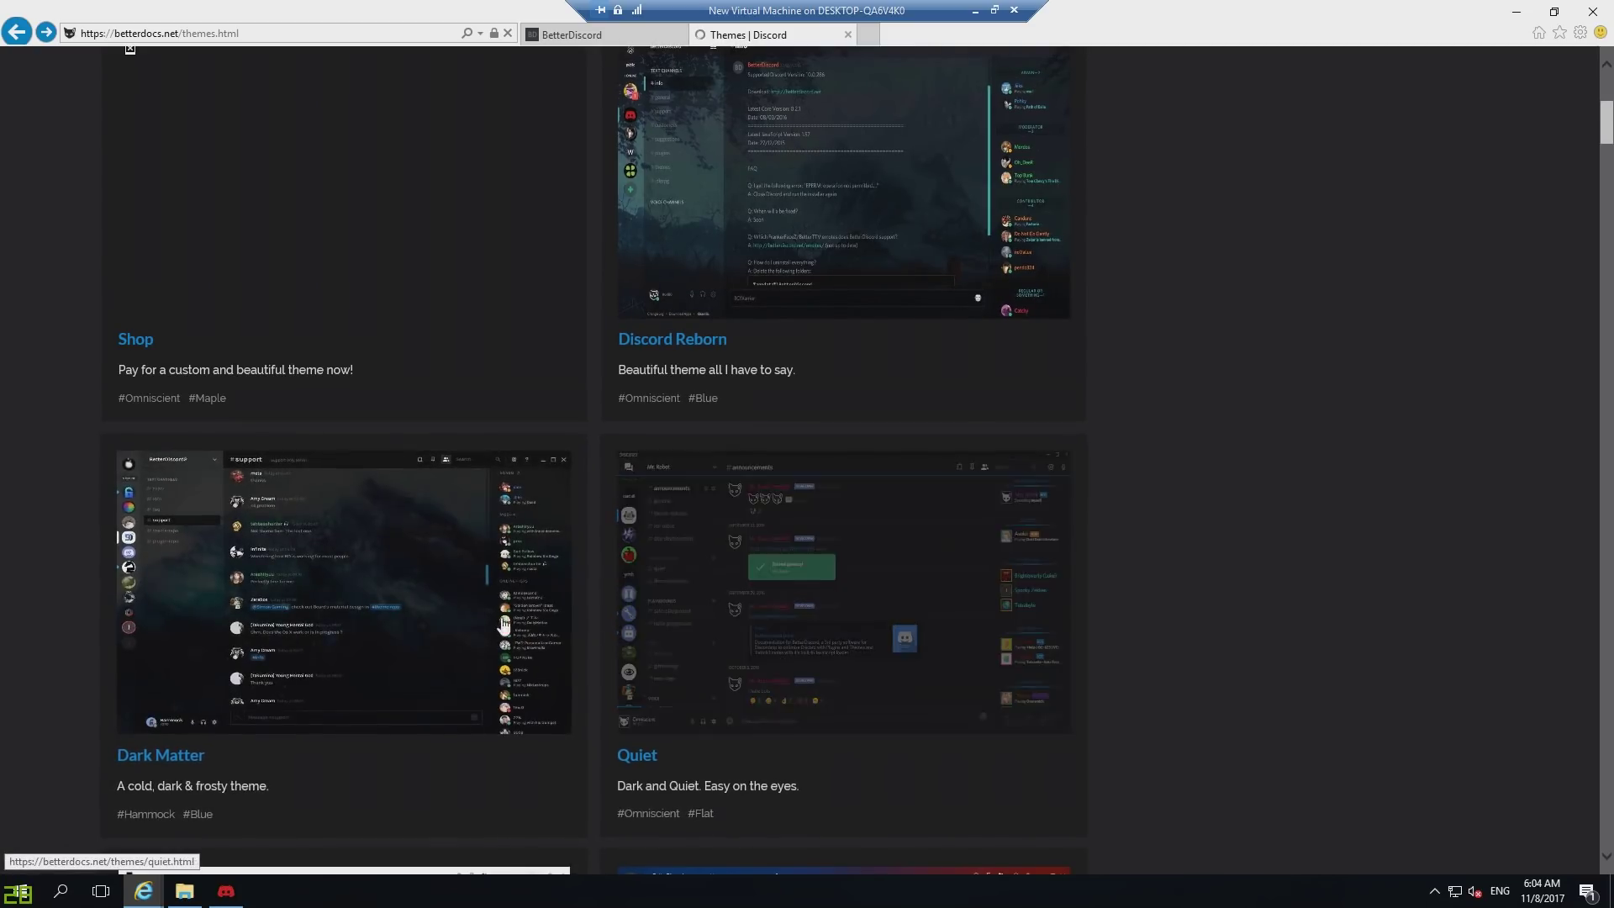
pyautogui.scroll(-5, 511, 623)
pyautogui.scroll(-5, 513, 624)
pyautogui.scroll(-5, 515, 567)
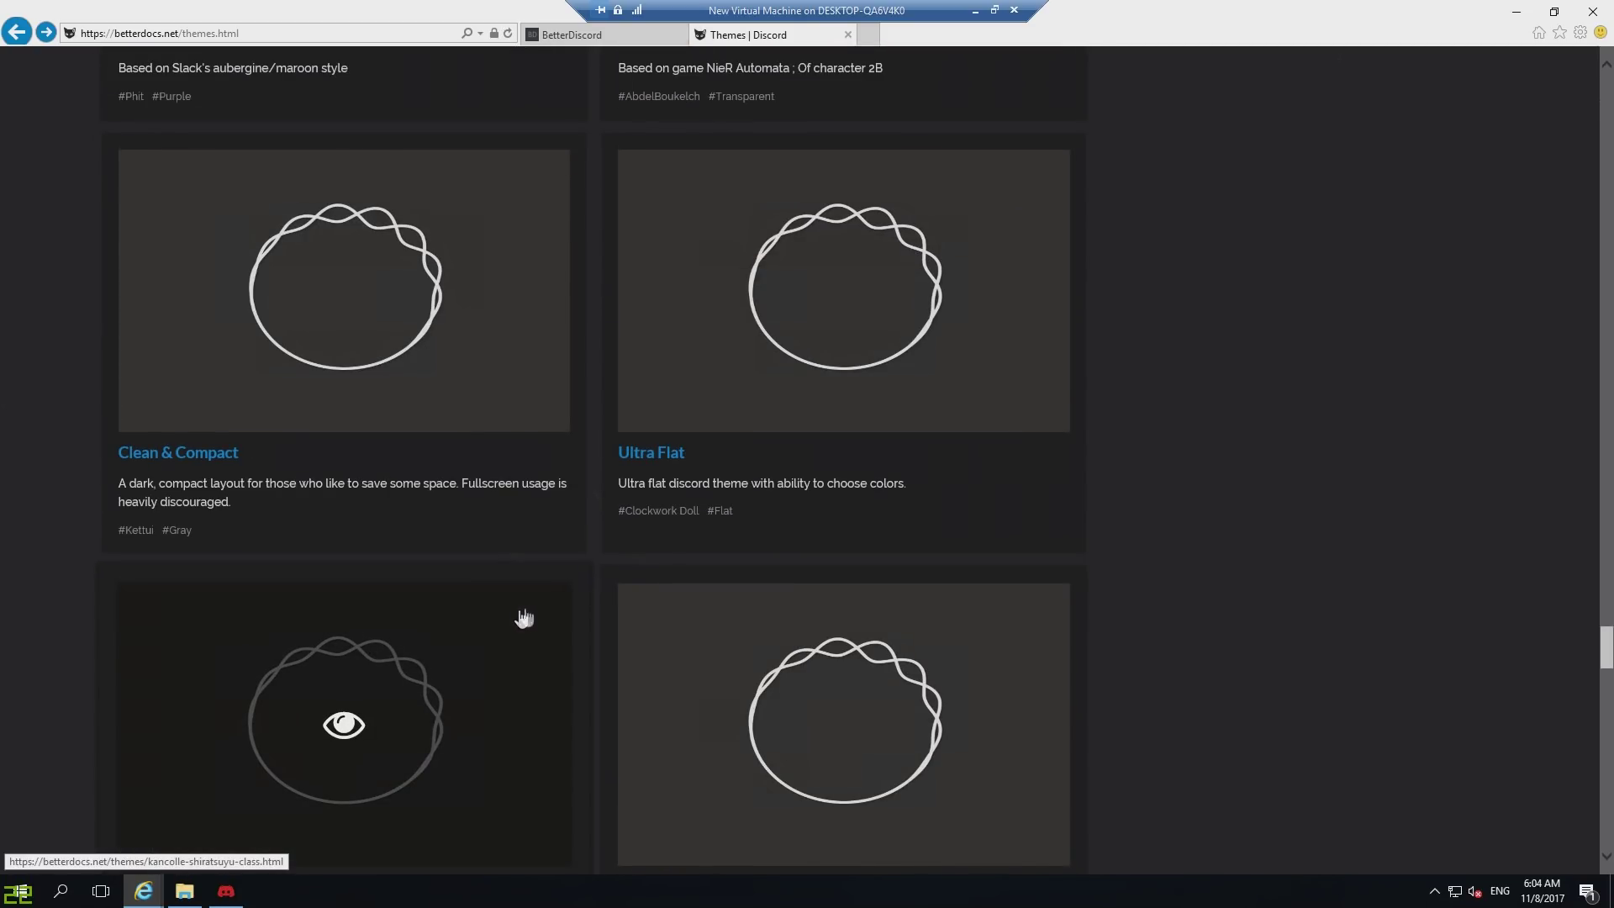
pyautogui.scroll(-5, 527, 618)
pyautogui.scroll(2, 1243, 576)
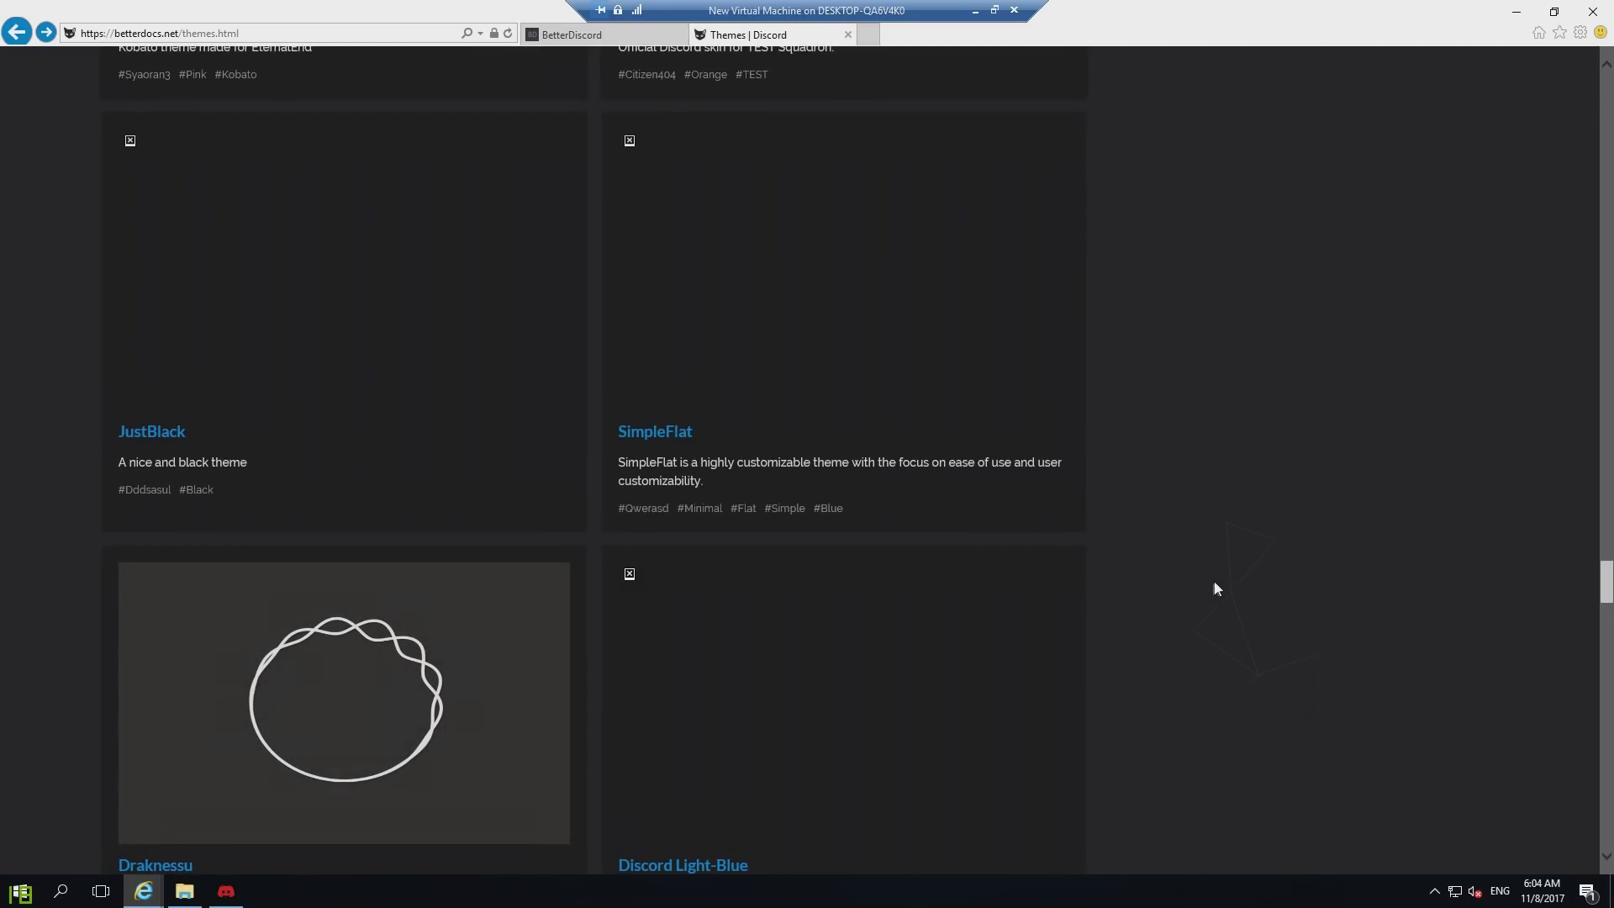
pyautogui.scroll(-1, 1208, 589)
pyautogui.scroll(-5, 1209, 590)
pyautogui.scroll(-5, 1186, 600)
pyautogui.scroll(-5, 1176, 599)
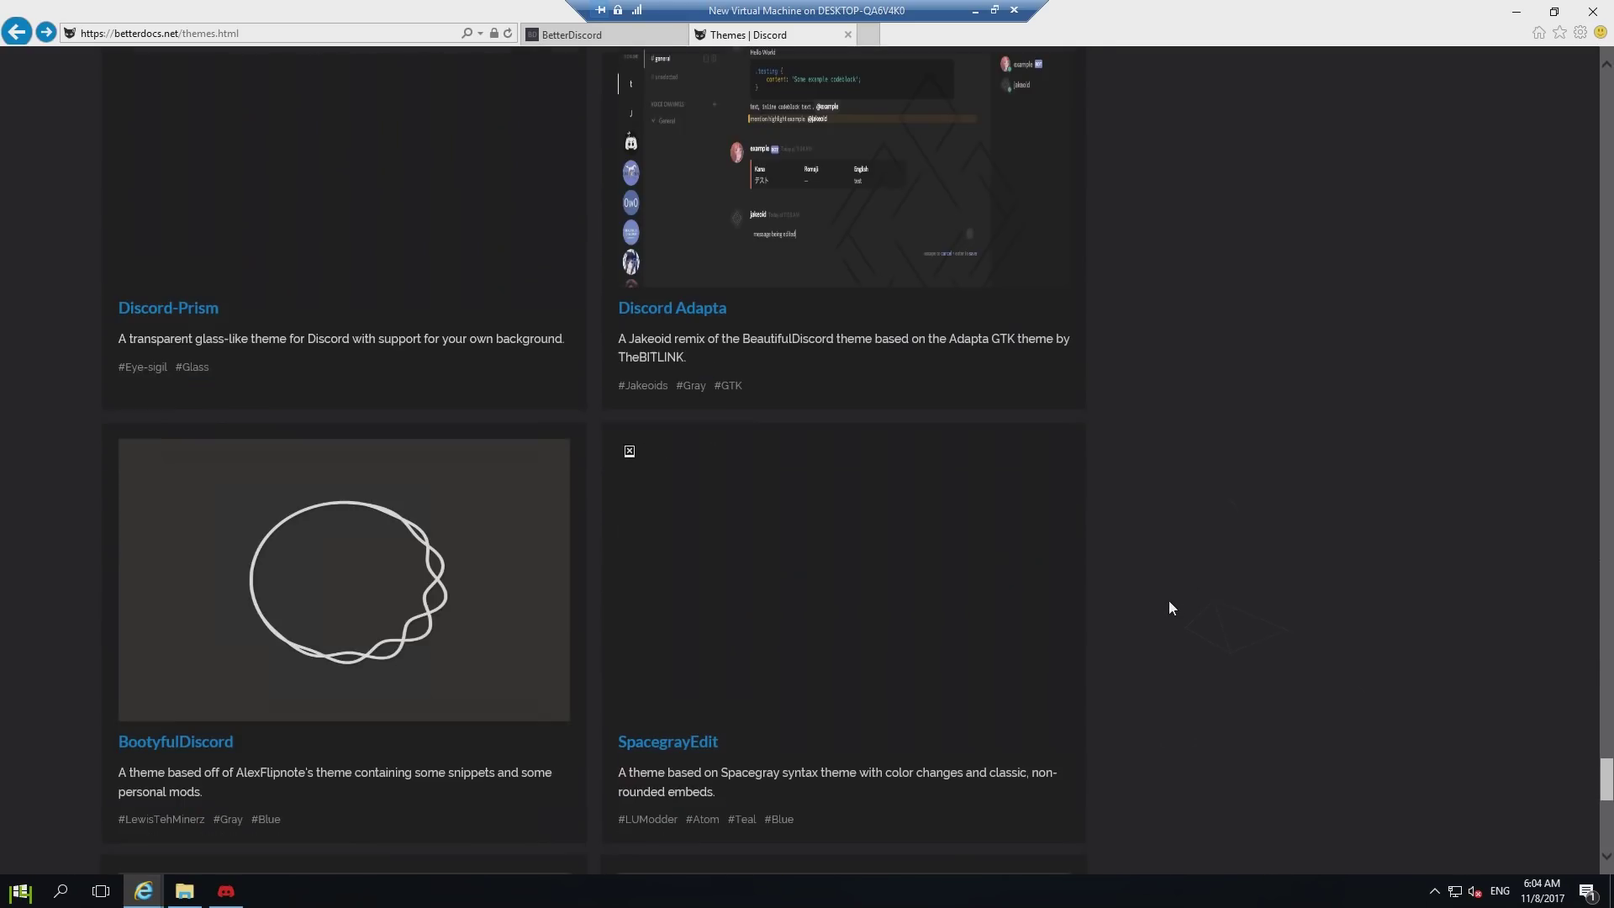
pyautogui.scroll(-5, 1186, 618)
pyautogui.moveTo(844, 378)
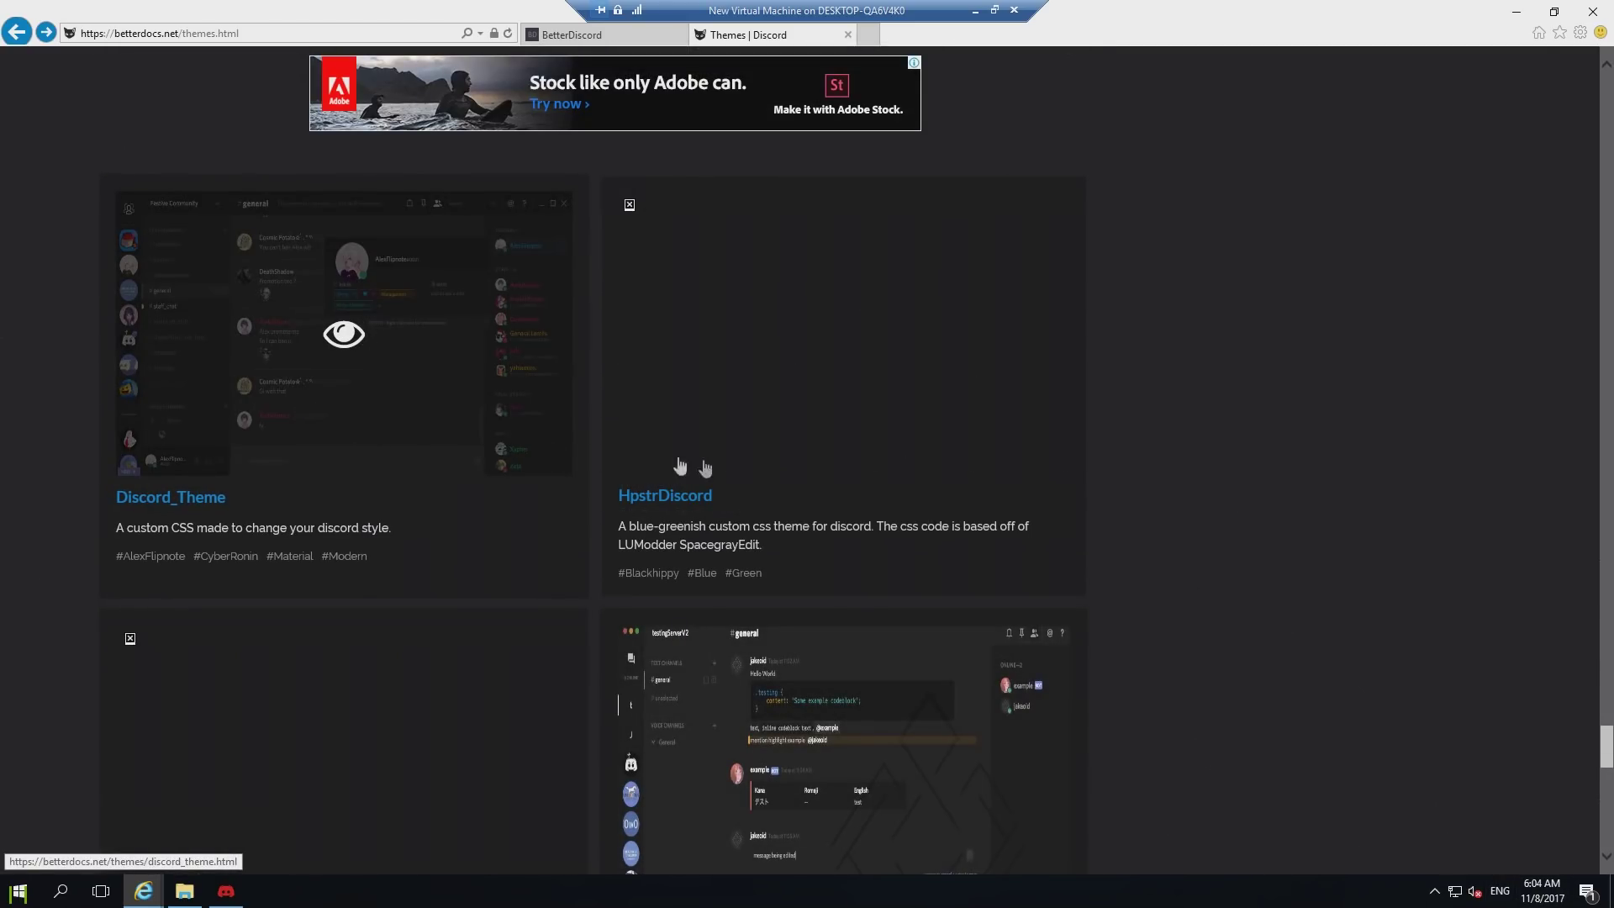
pyautogui.scroll(-4, 727, 470)
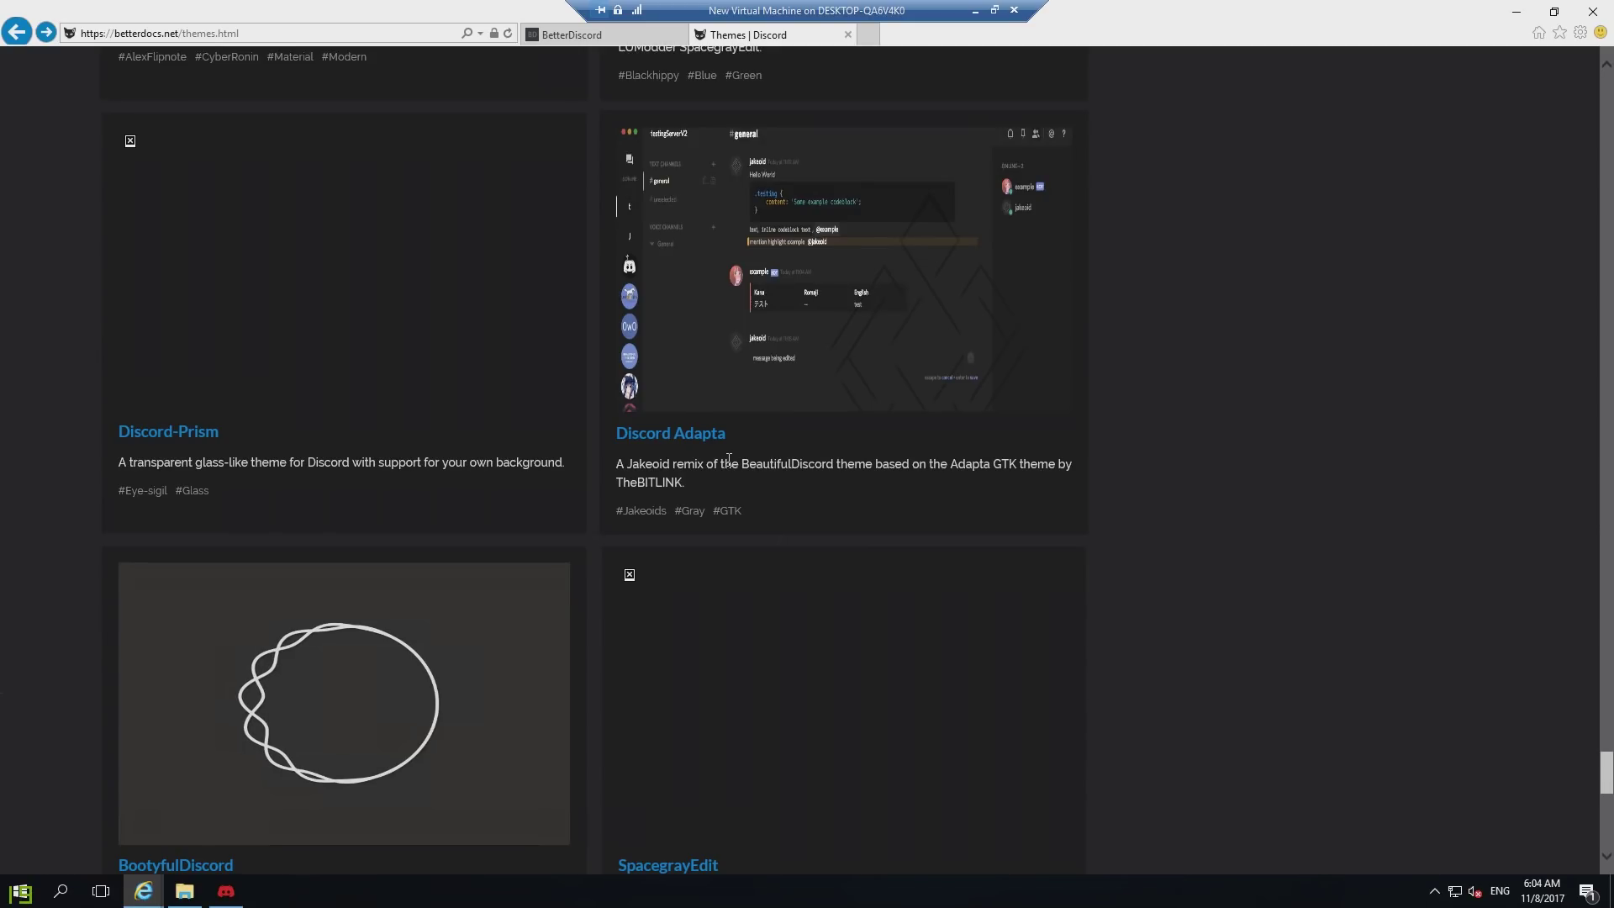
pyautogui.scroll(-3, 730, 466)
pyautogui.click(393, 425)
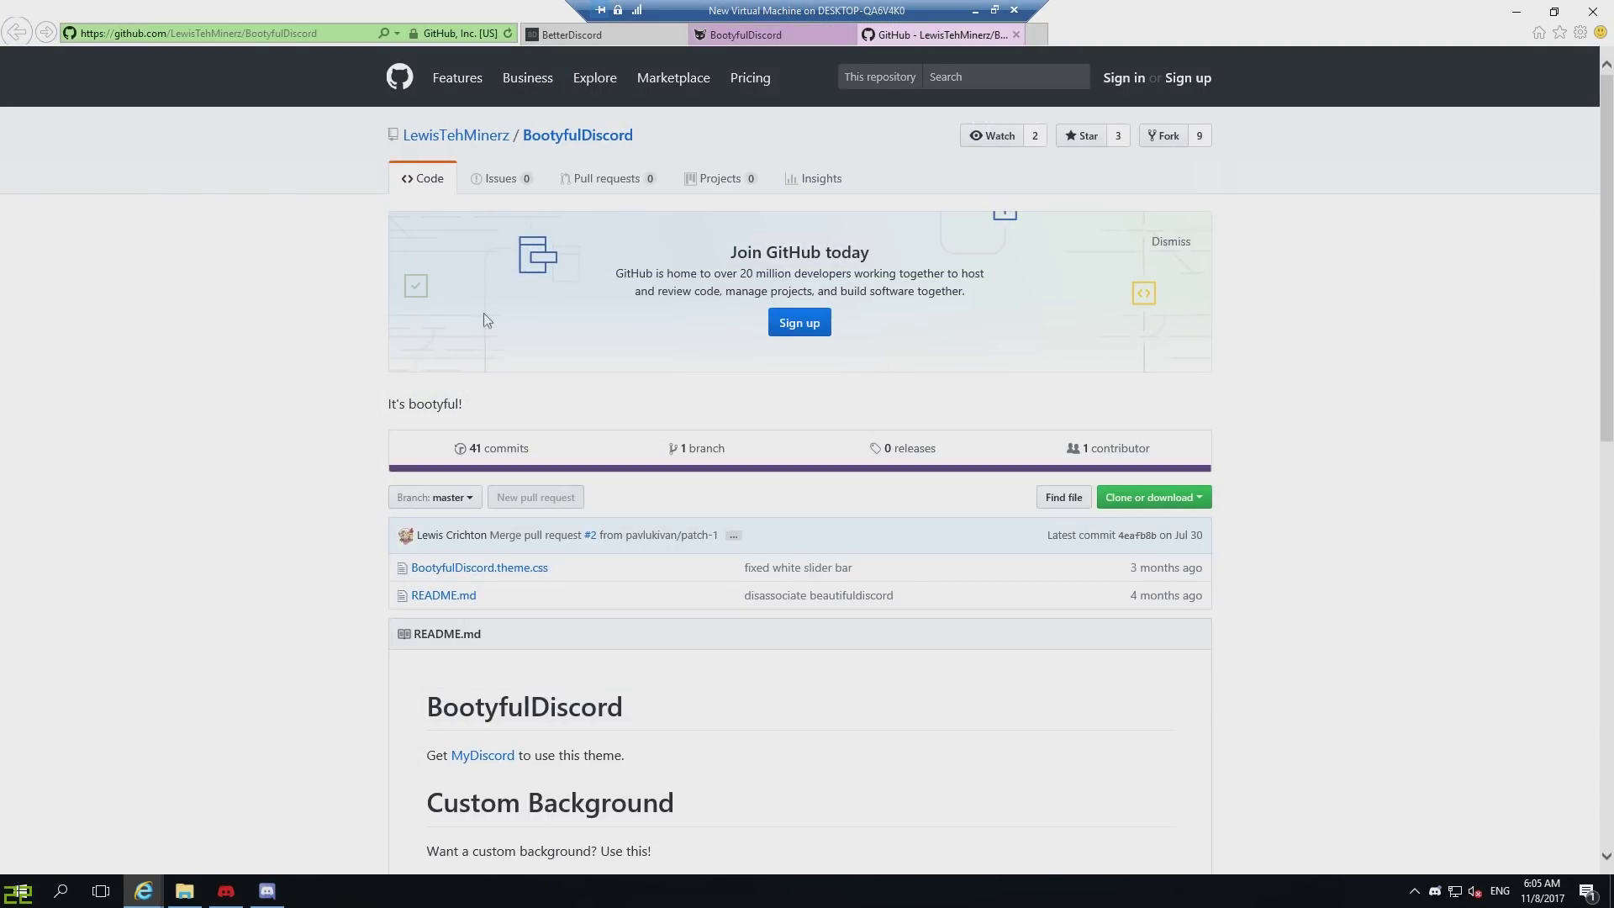
# Show BootyfulDiscord.theme.css as raw text and check the installer finished with 0 errors.
pyautogui.click(745, 36)
pyautogui.click(940, 33)
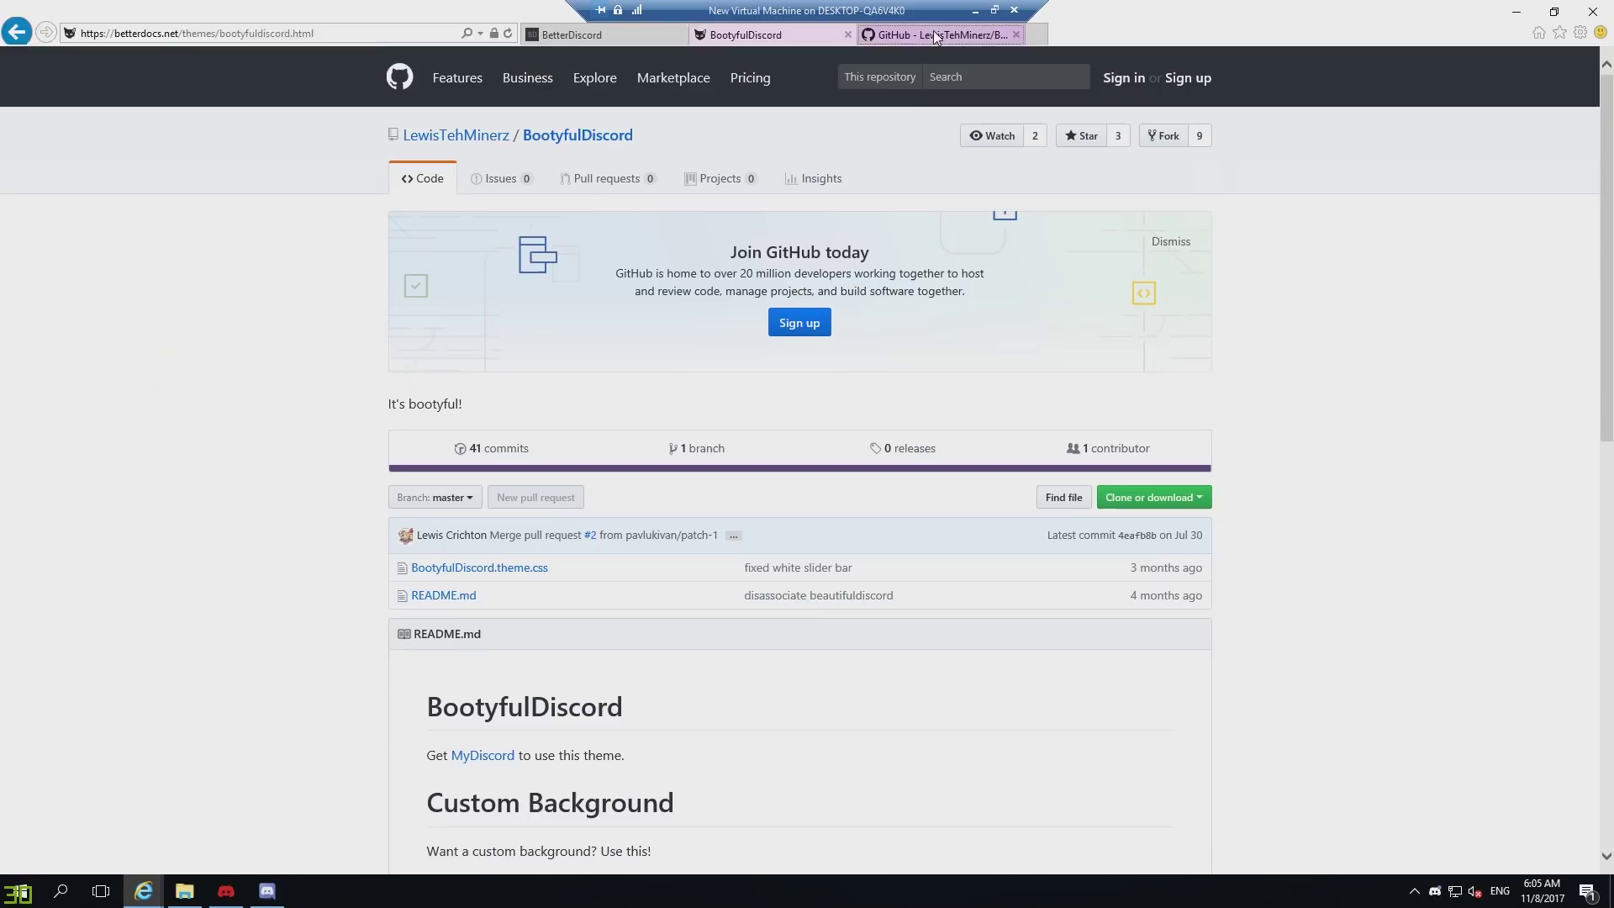
pyautogui.click(474, 570)
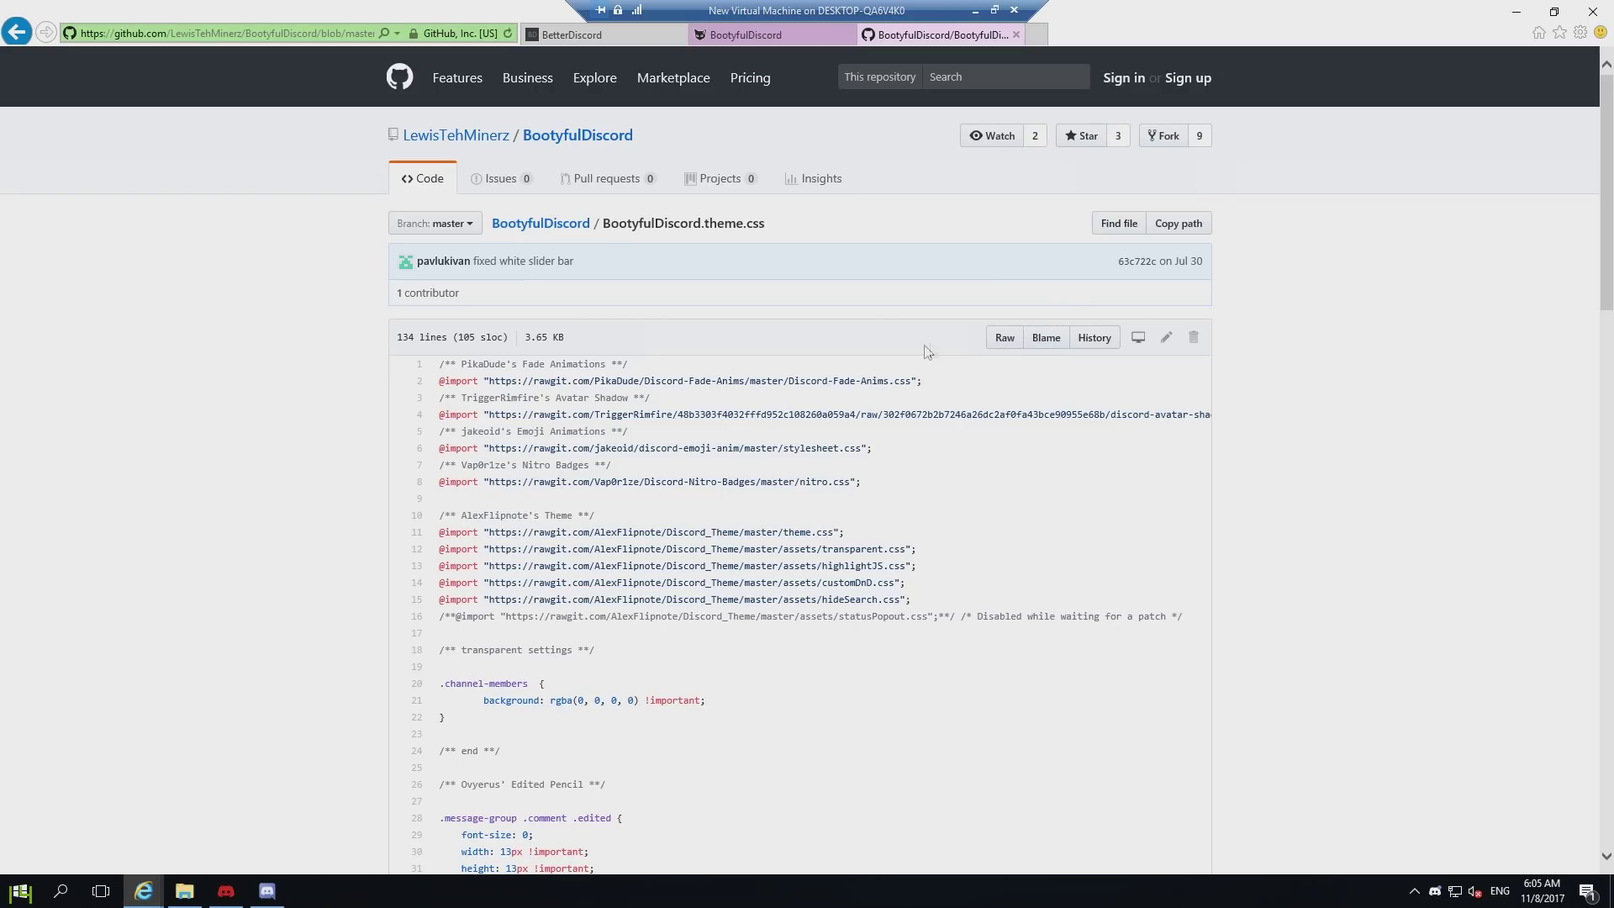
pyautogui.click(1006, 339)
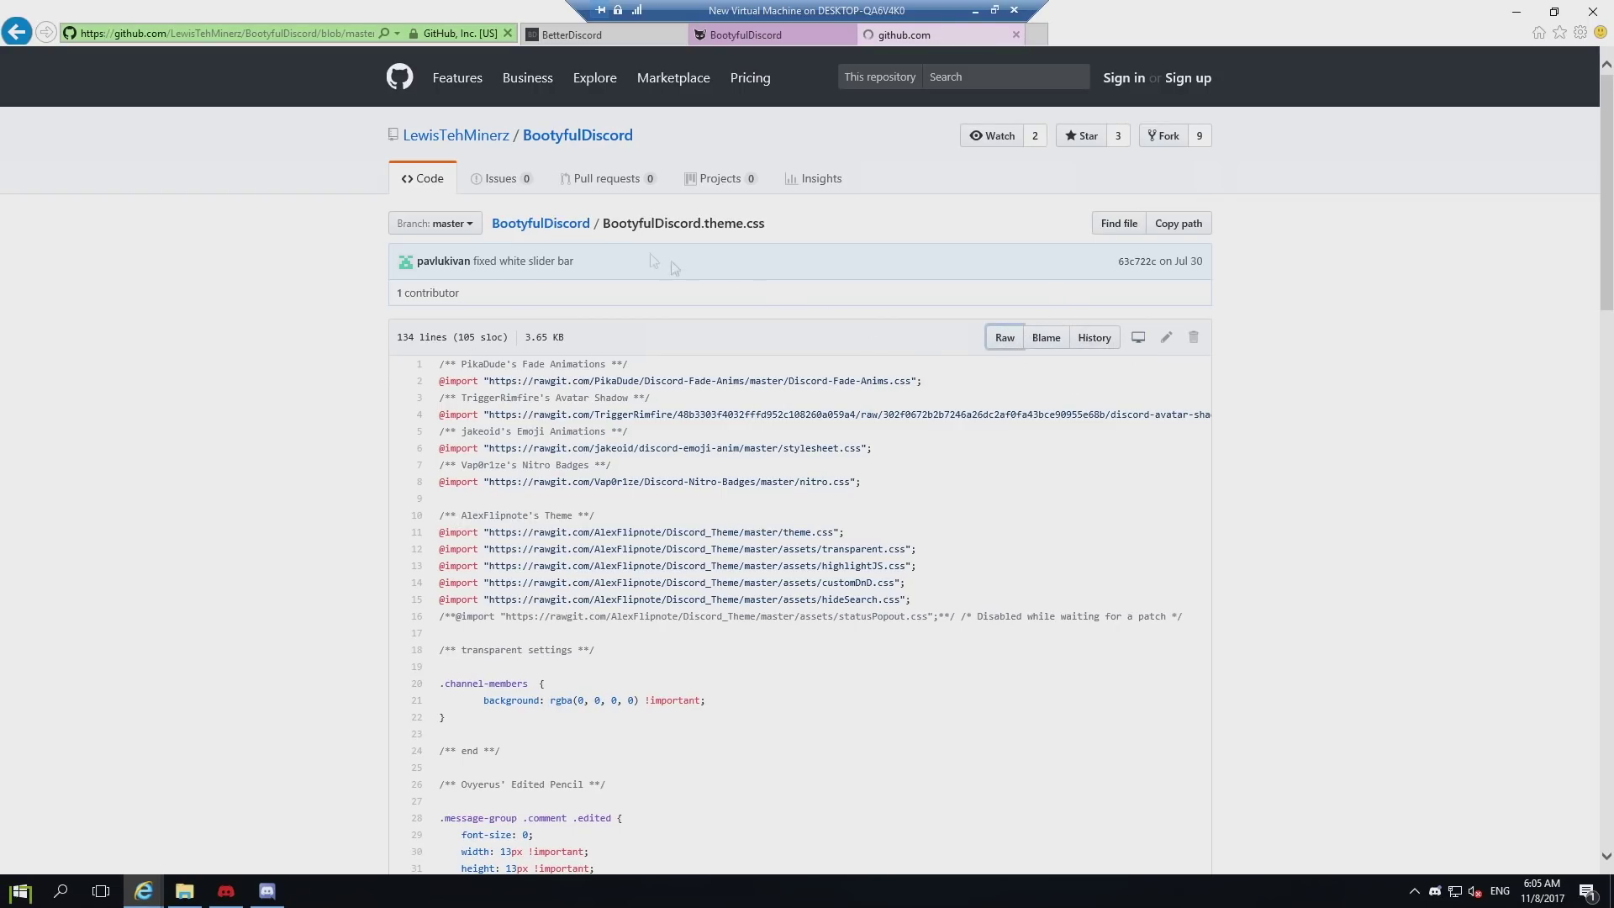
pyautogui.click(266, 891)
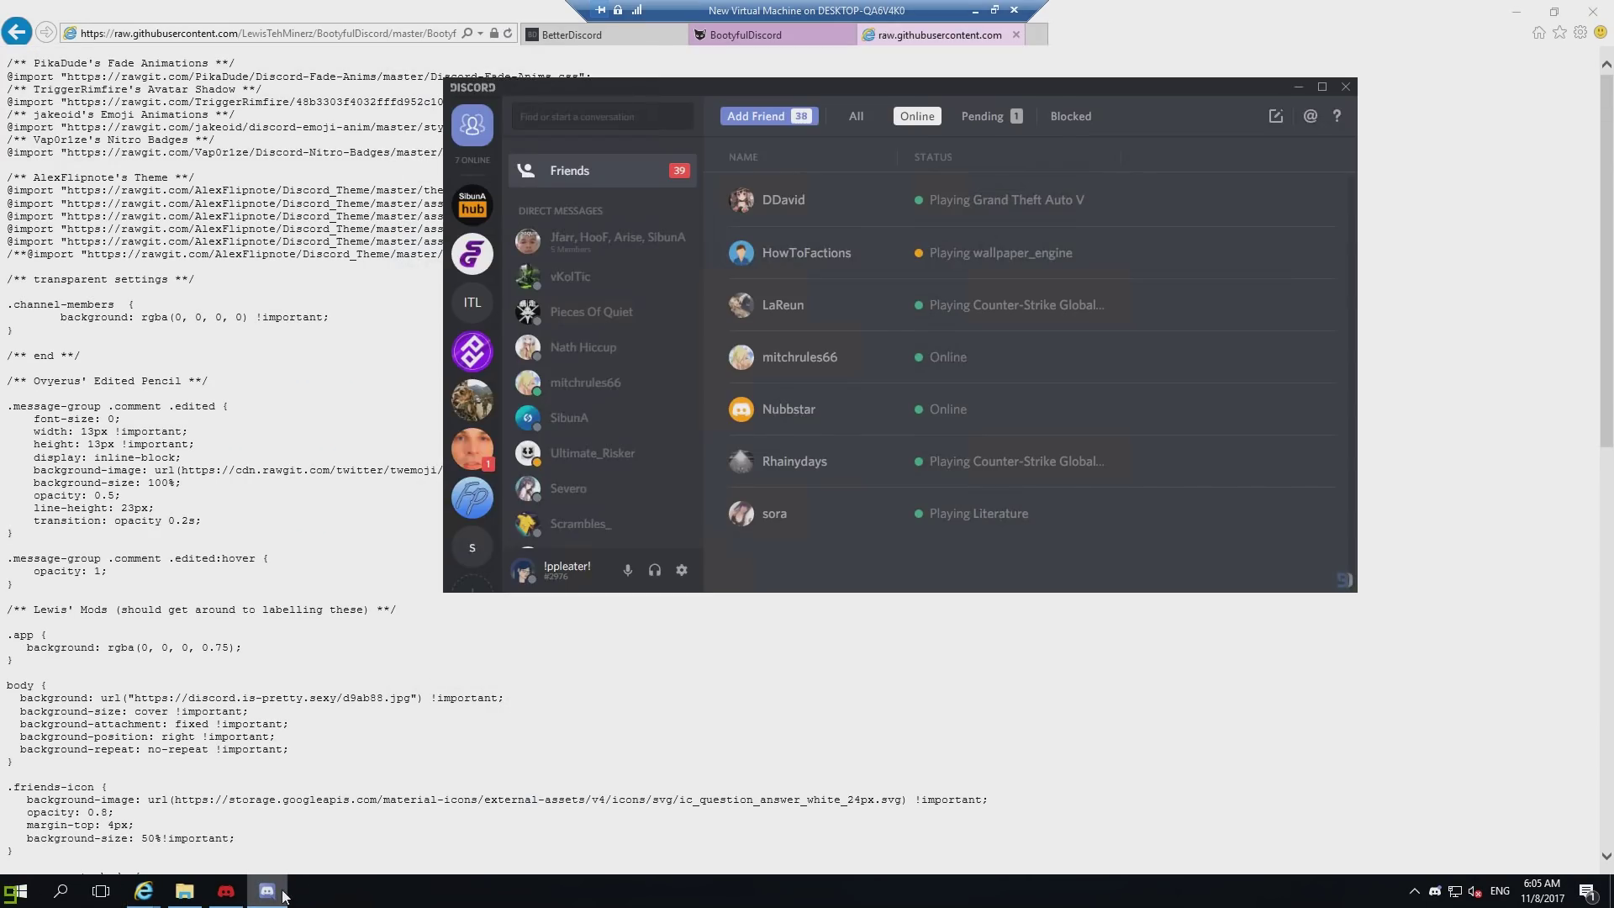
pyautogui.click(228, 890)
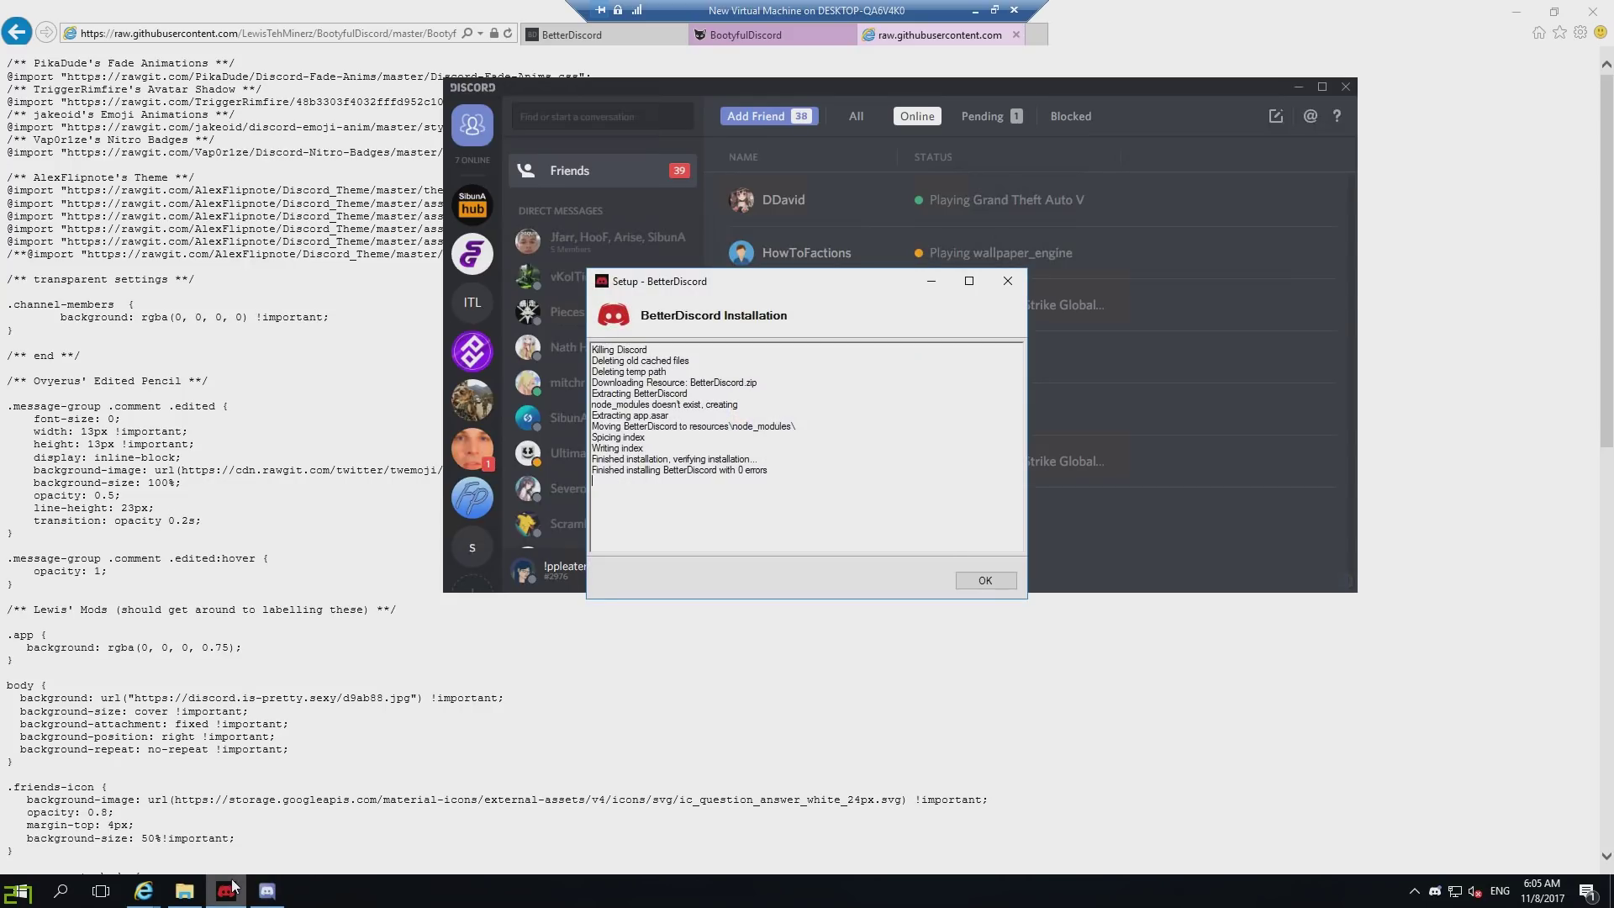
# Switch Discord to the SibunAHub.com server and briefly open User Settings.
pyautogui.click(471, 252)
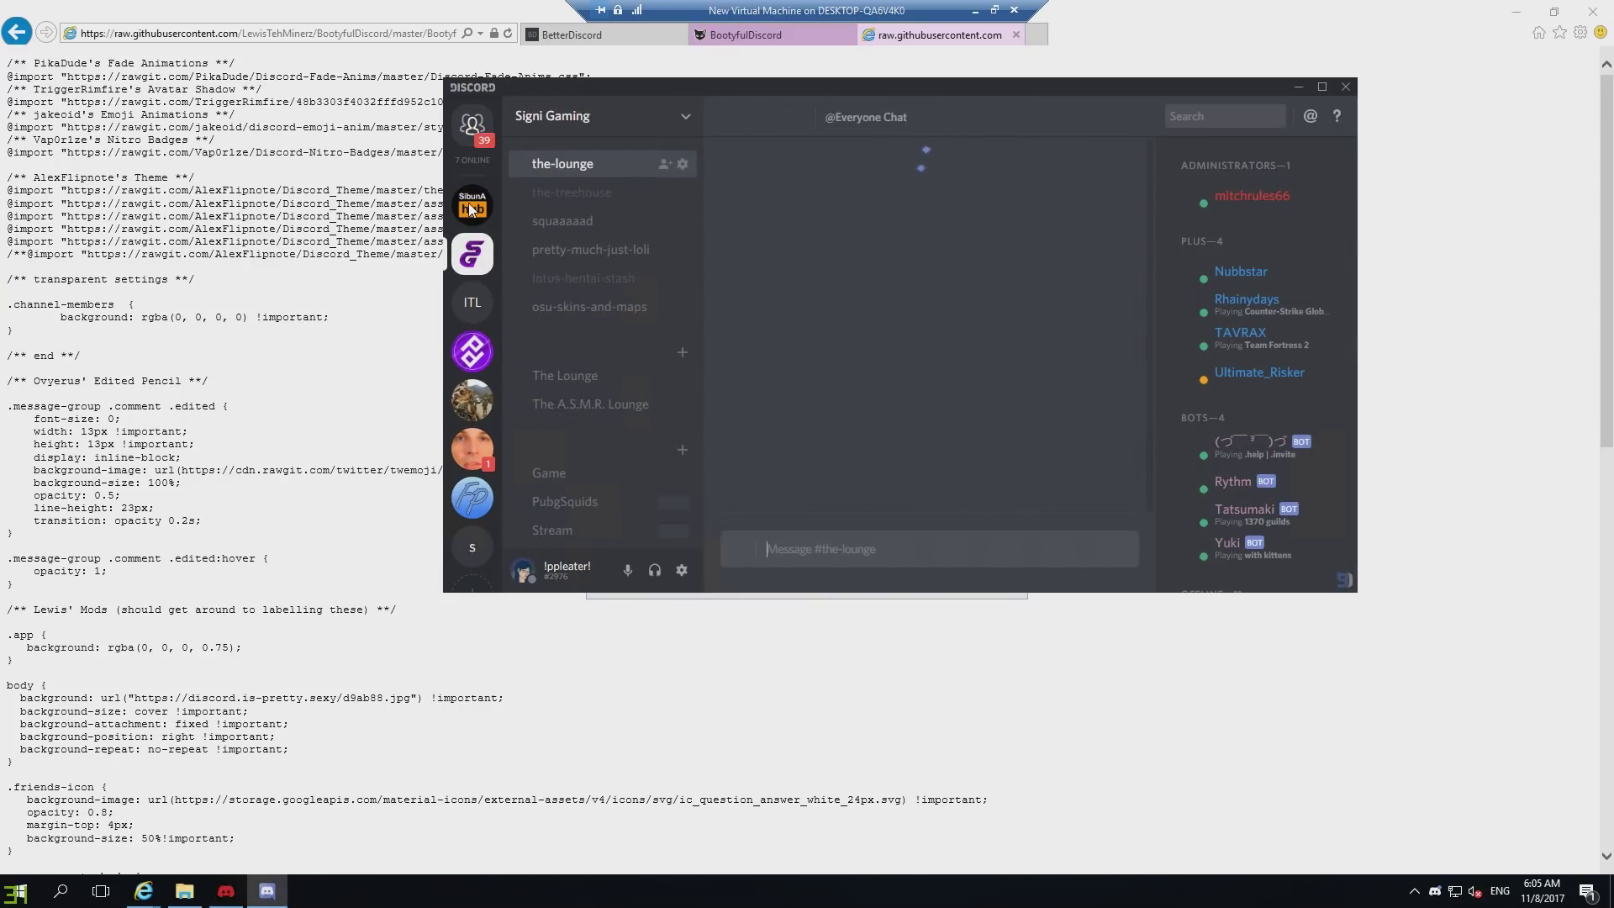
pyautogui.click(473, 206)
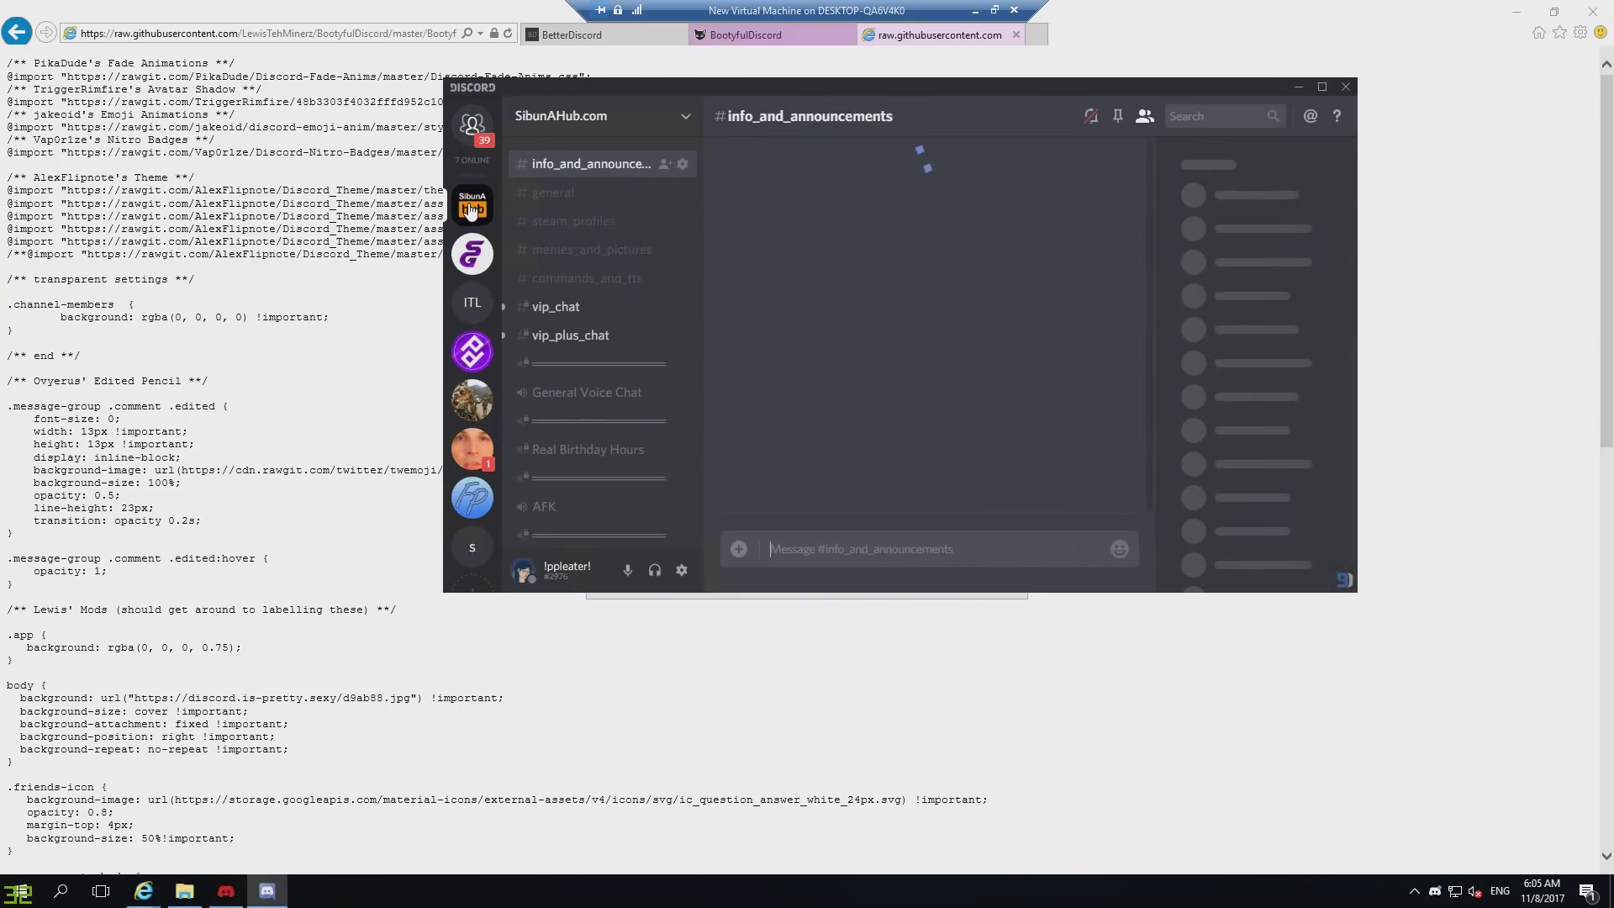
pyautogui.click(680, 575)
pyautogui.scroll(-3, 519, 457)
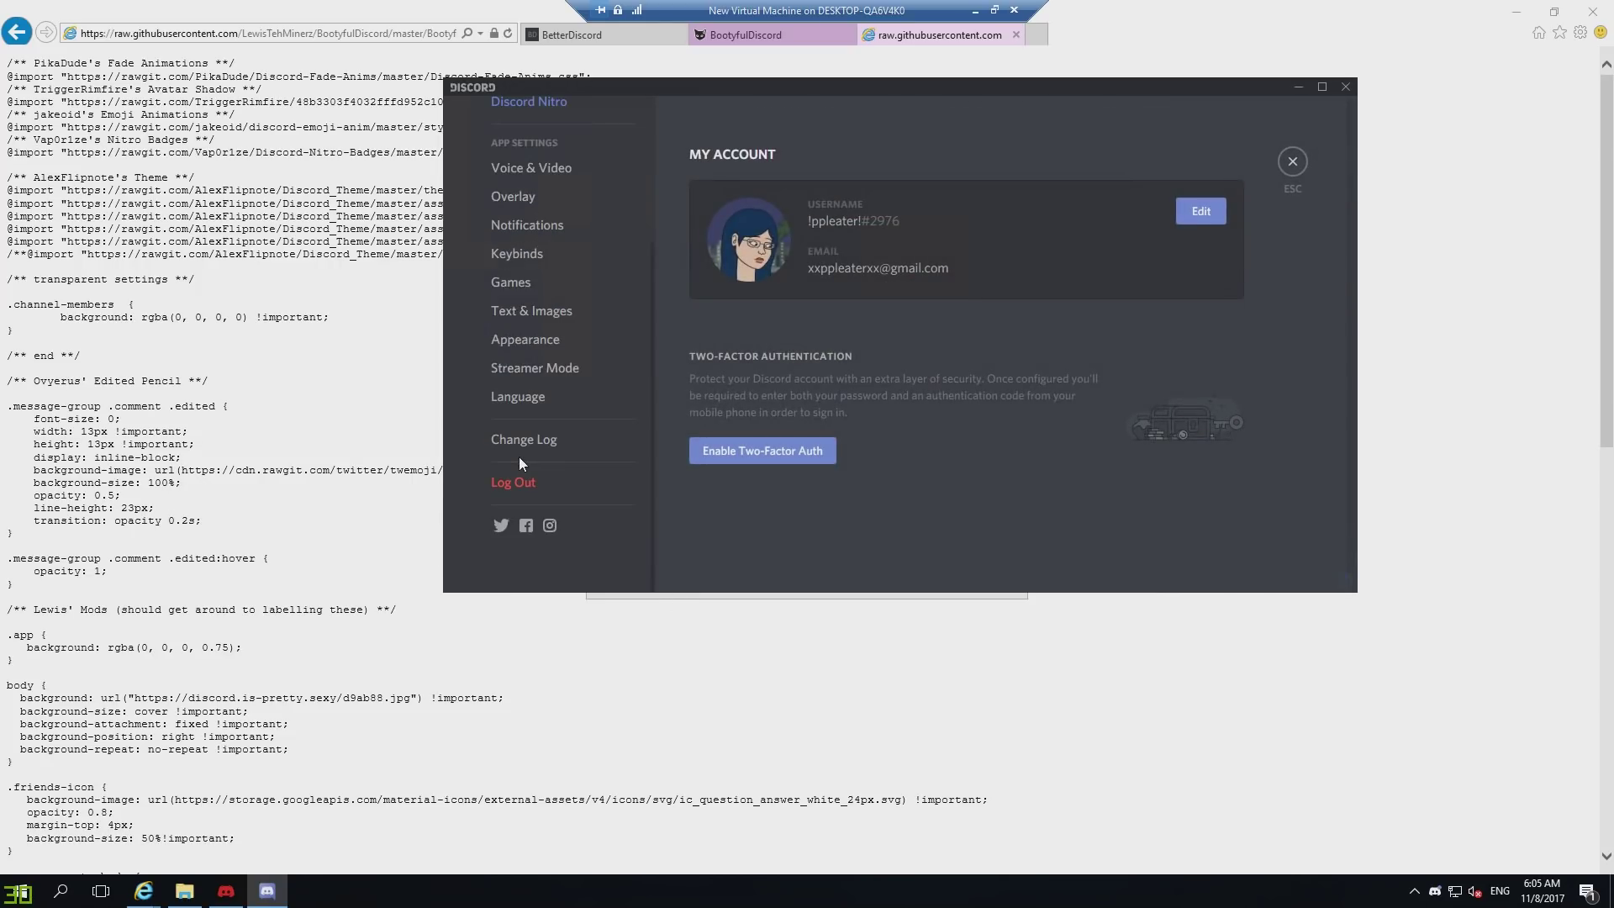
pyautogui.scroll(3, 524, 457)
pyautogui.click(1293, 162)
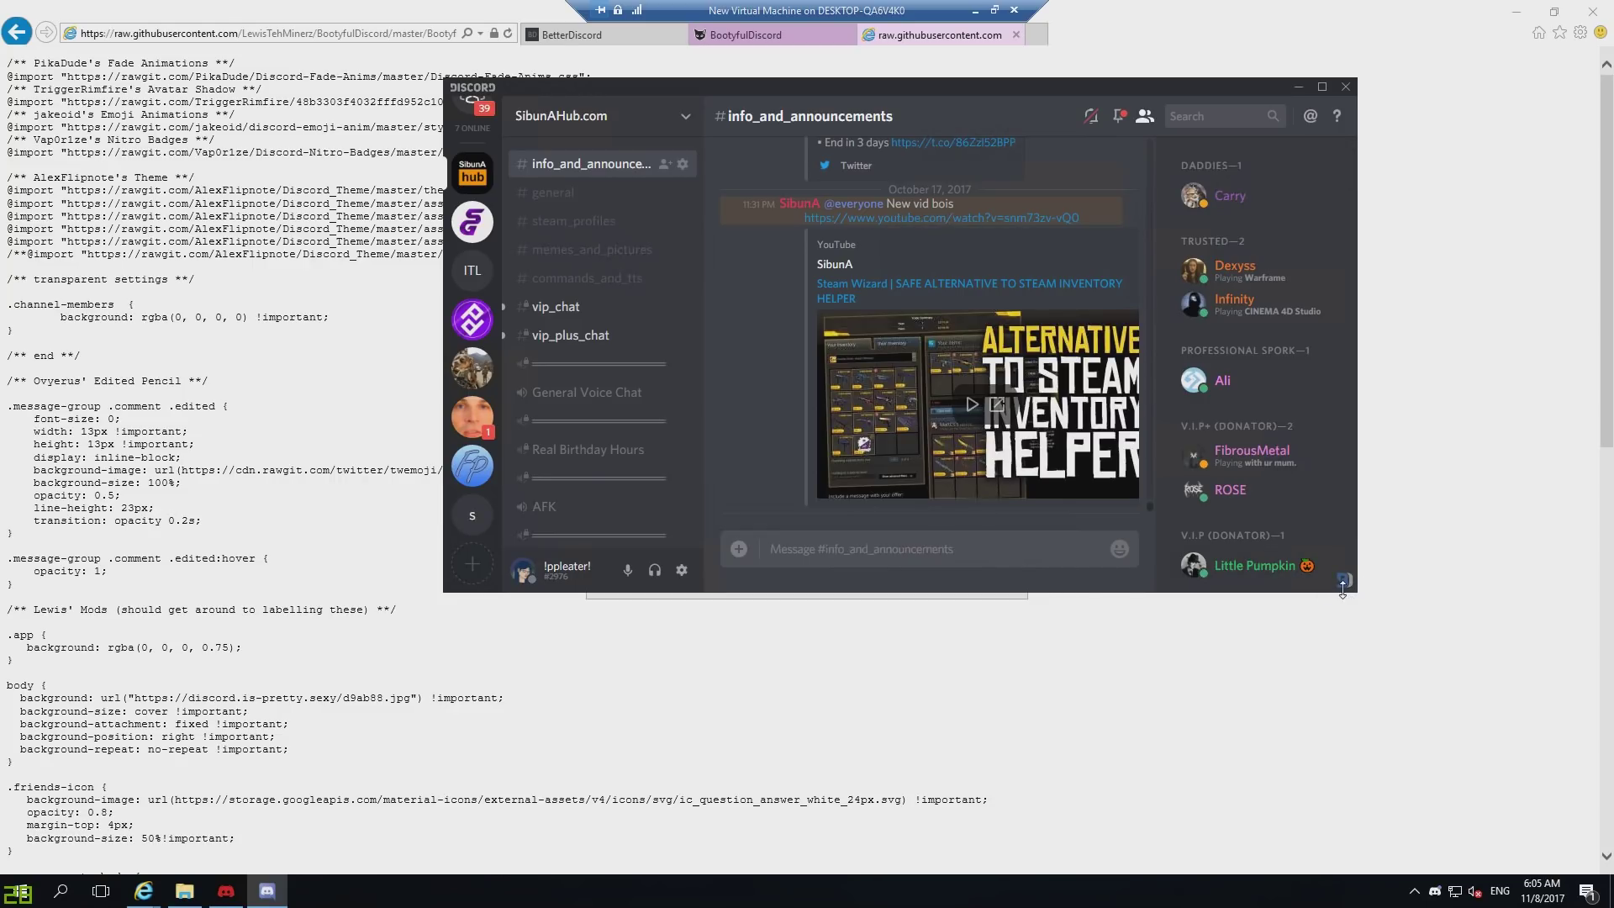
# Select all the raw theme CSS, then return to Discord and check its settings.
pyautogui.click(287, 216)
pyautogui.hotkey('ctrl', 'a')
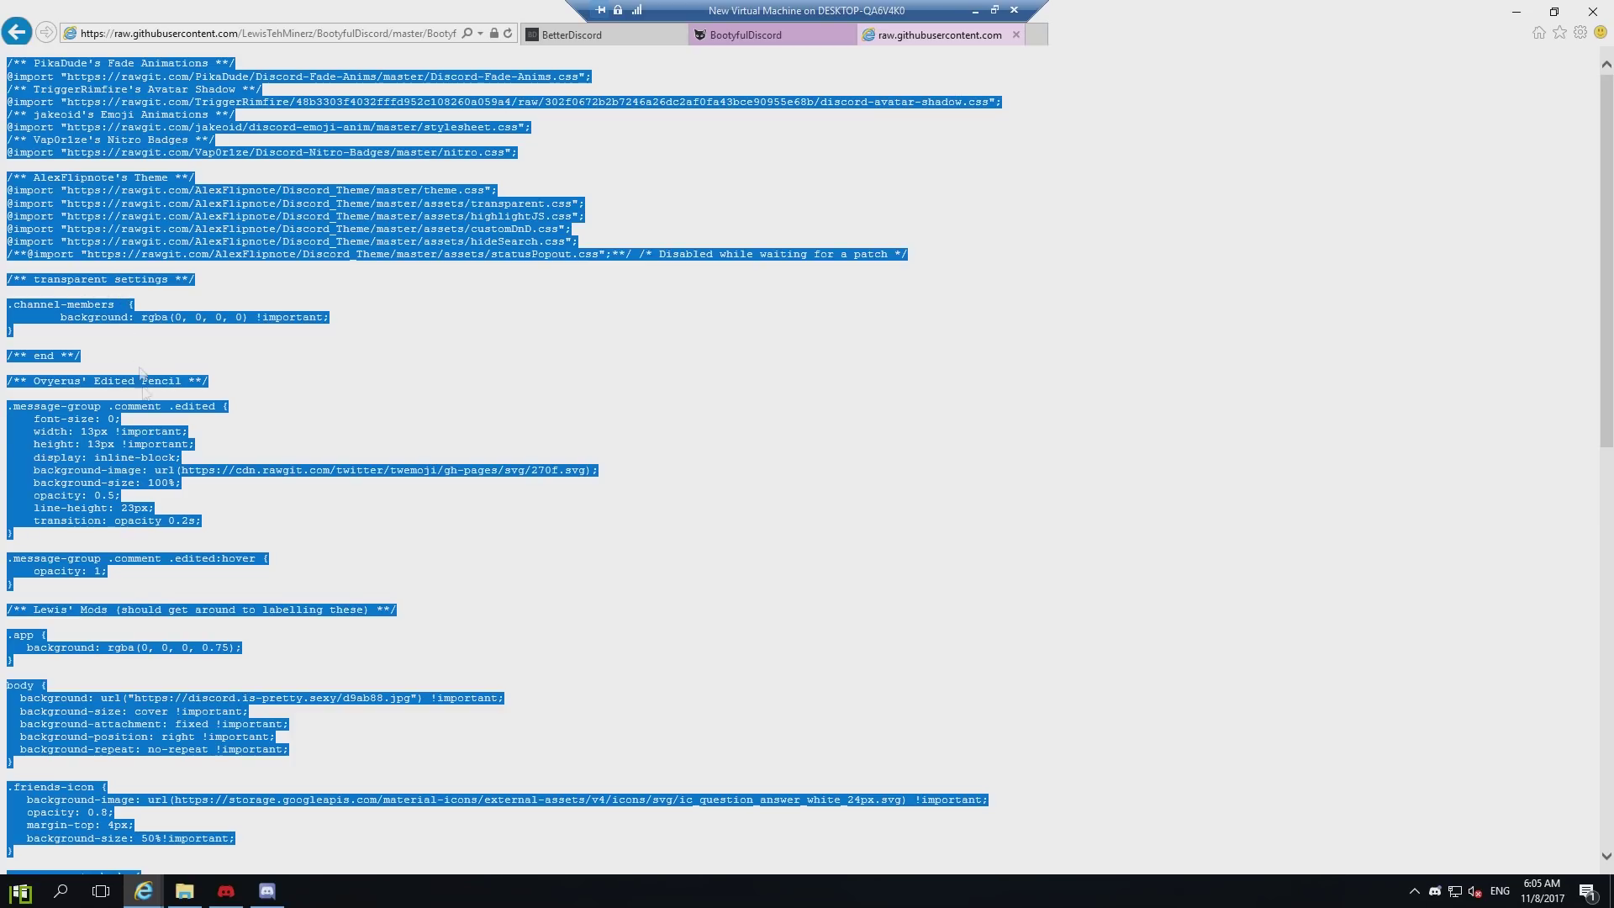
pyautogui.click(265, 891)
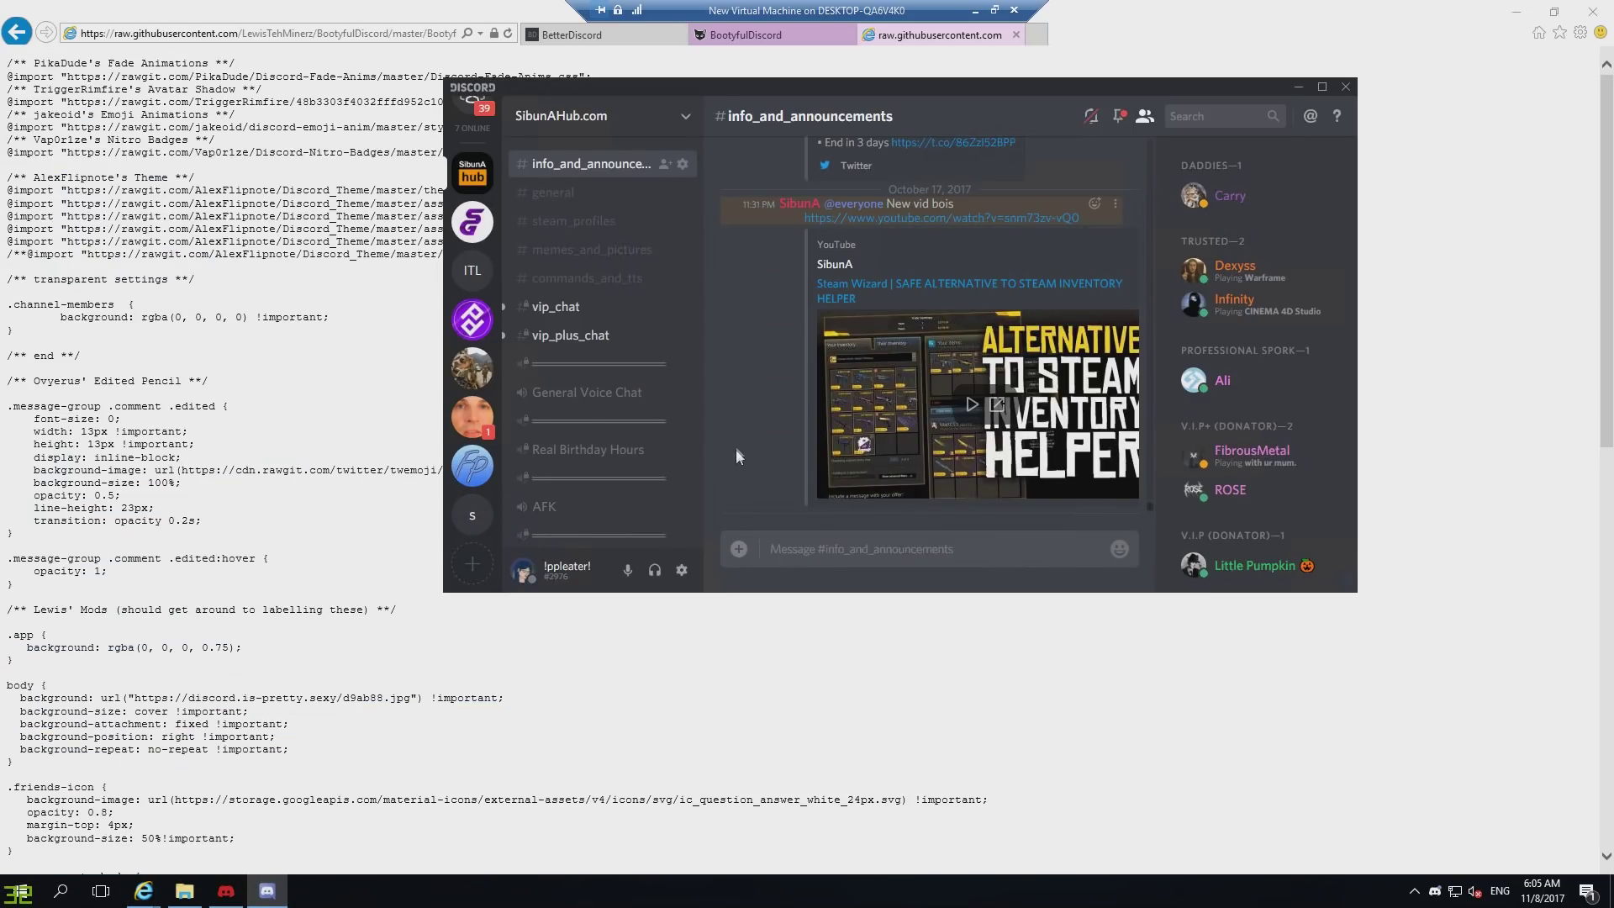
pyautogui.click(681, 570)
pyautogui.scroll(-5, 530, 460)
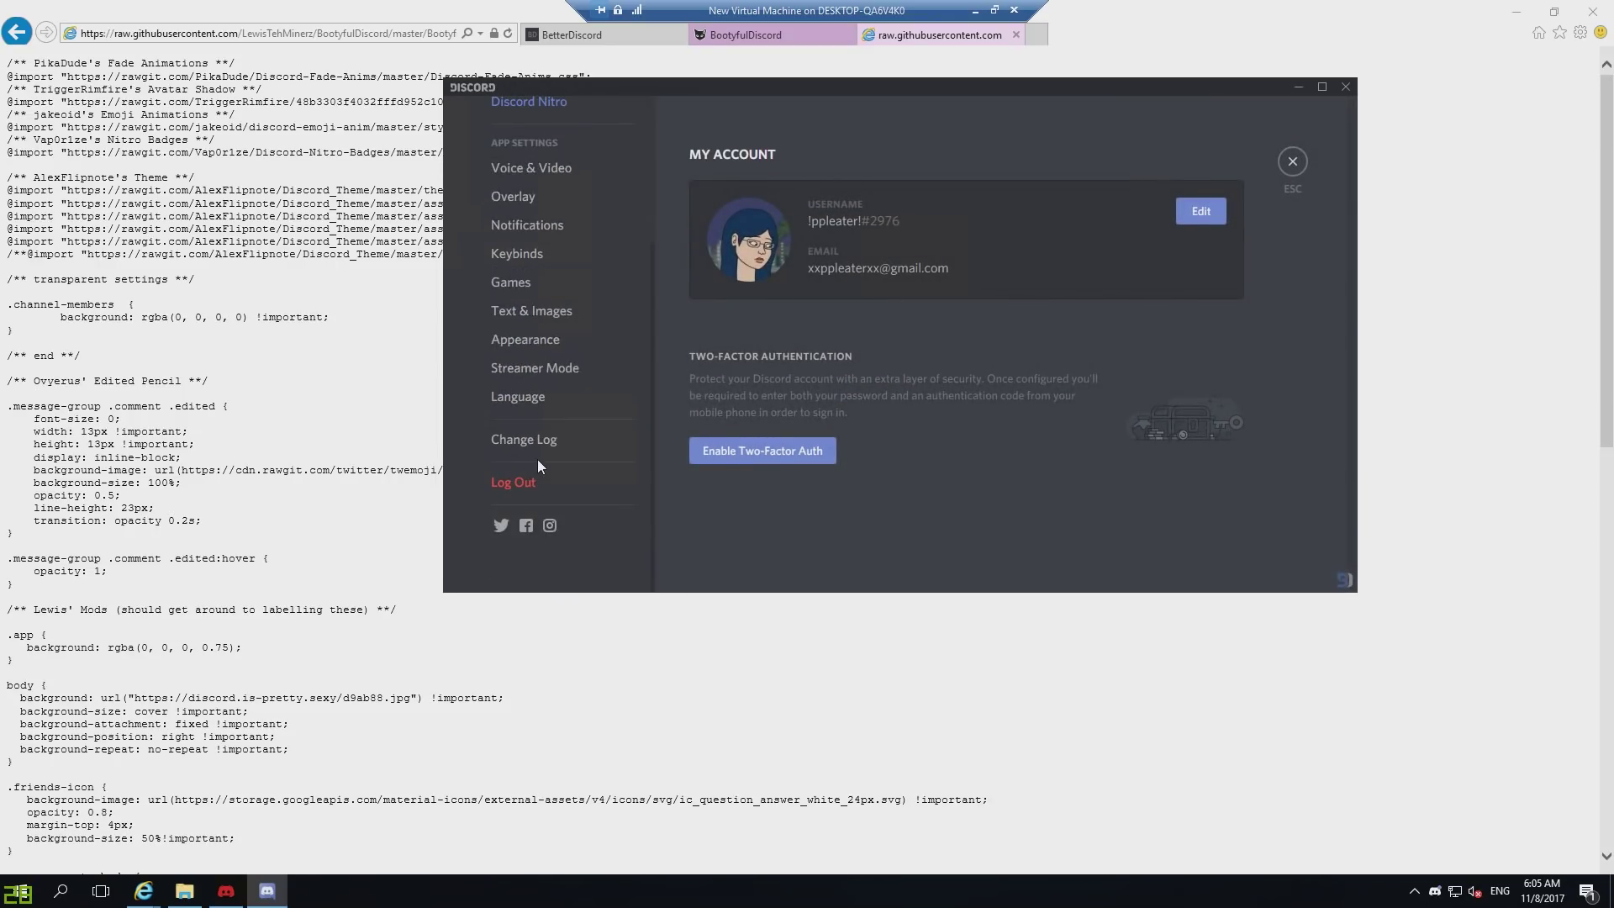
pyautogui.scroll(2, 543, 453)
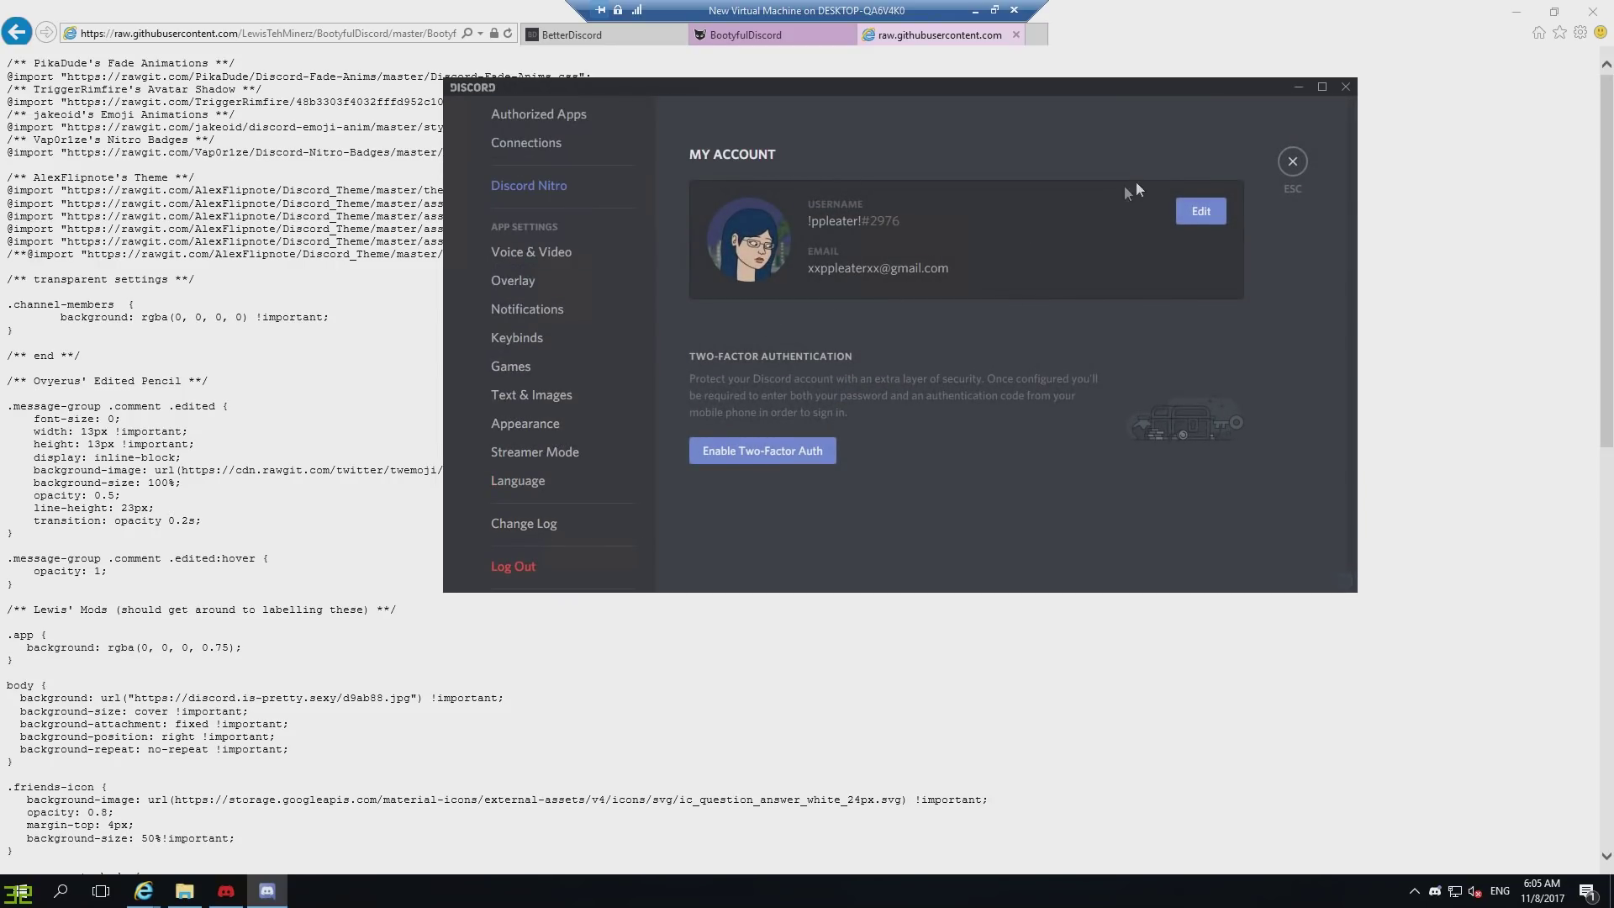
pyautogui.click(1288, 161)
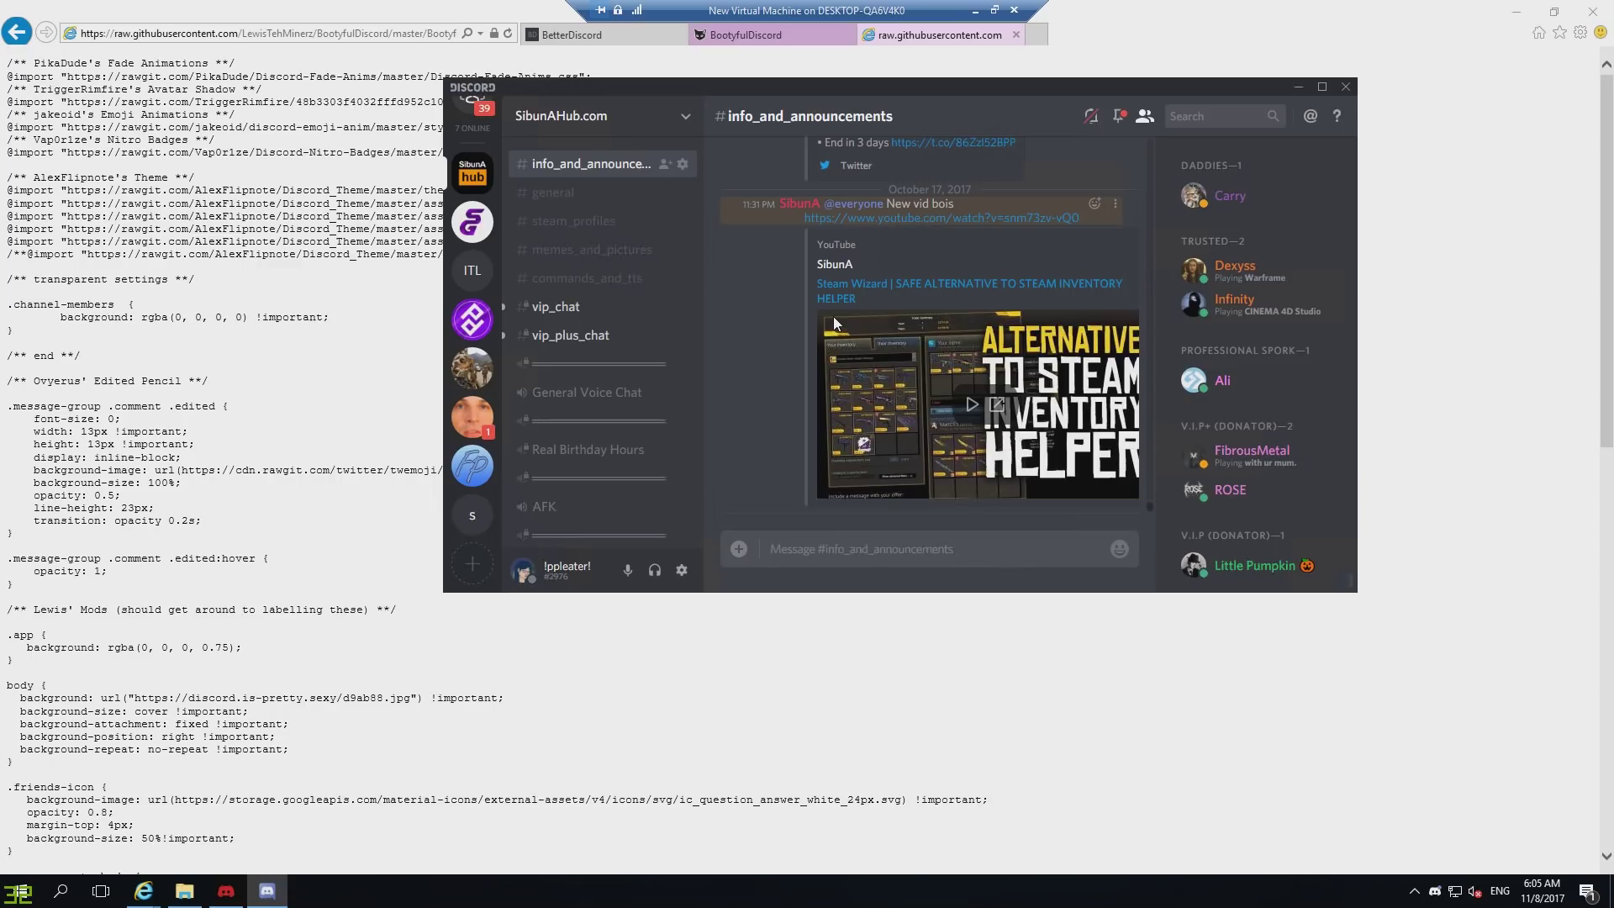
pyautogui.scroll(-4, 205, 330)
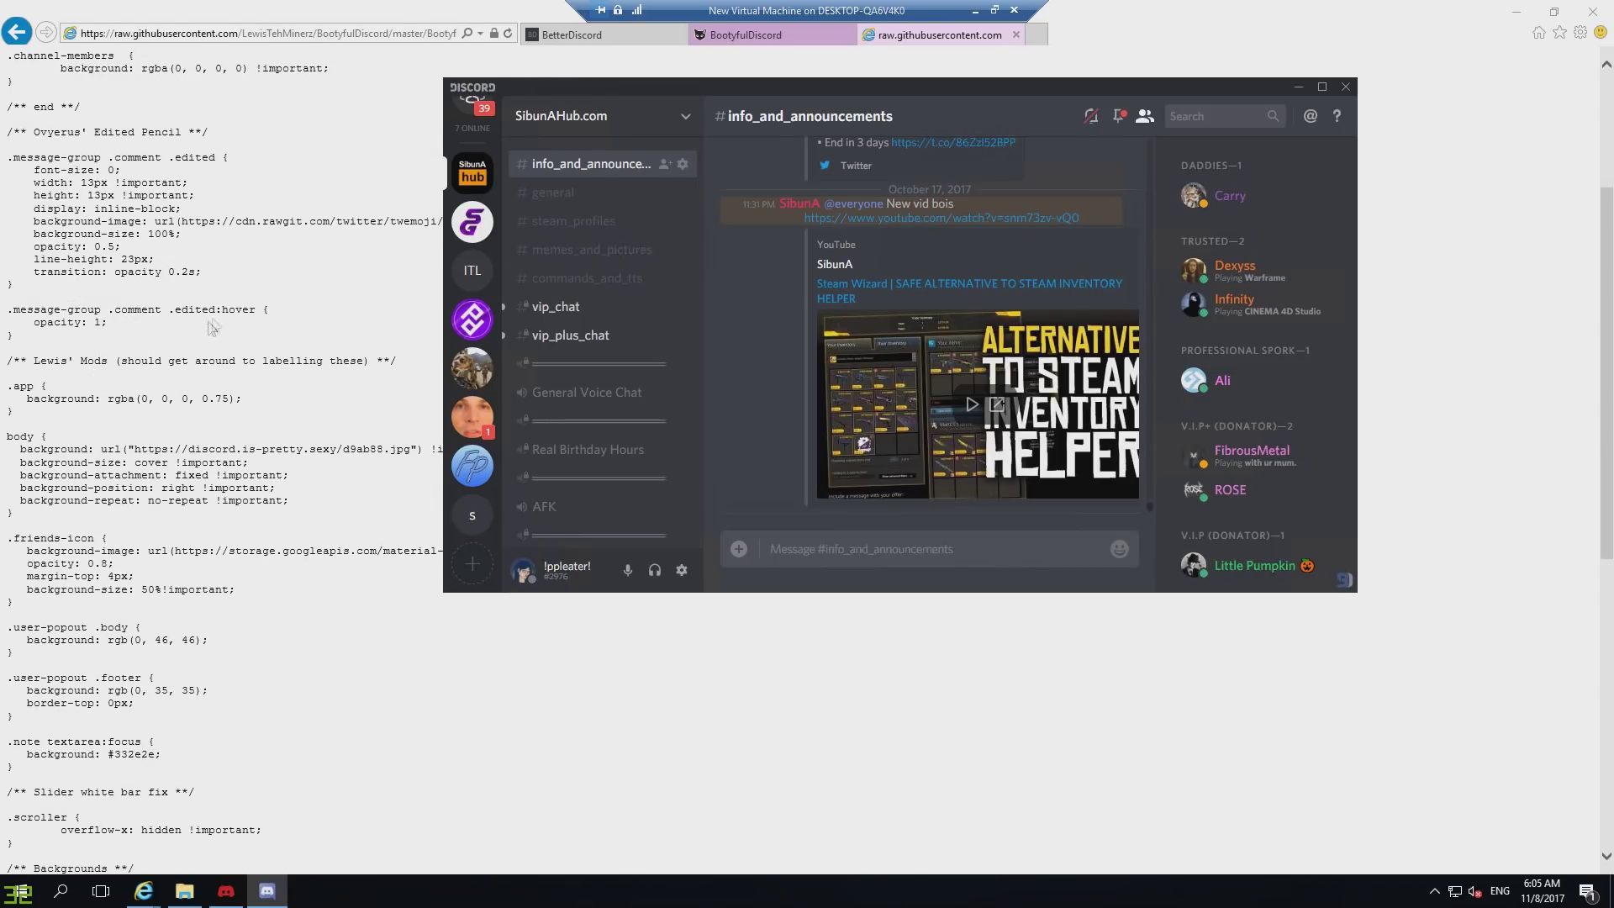
# Load profilecrop.com.au in a new tab, browse its name templates, then minimize the browser.
pyautogui.click(1031, 34)
pyautogui.write('profilecrop.com.au/')
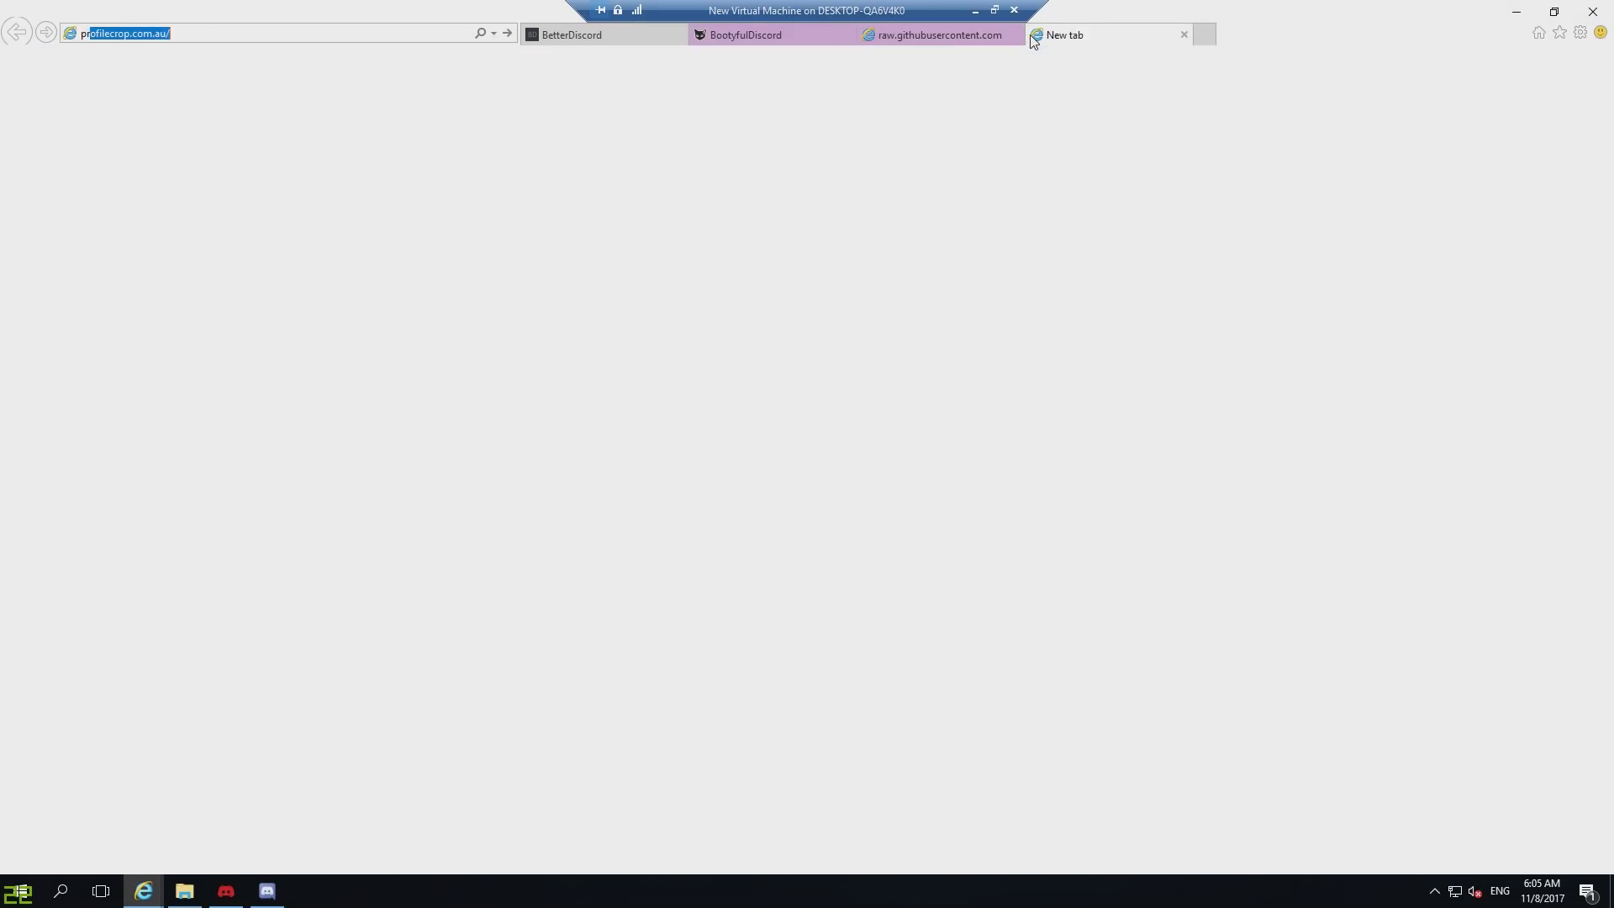
pyautogui.press('Return')
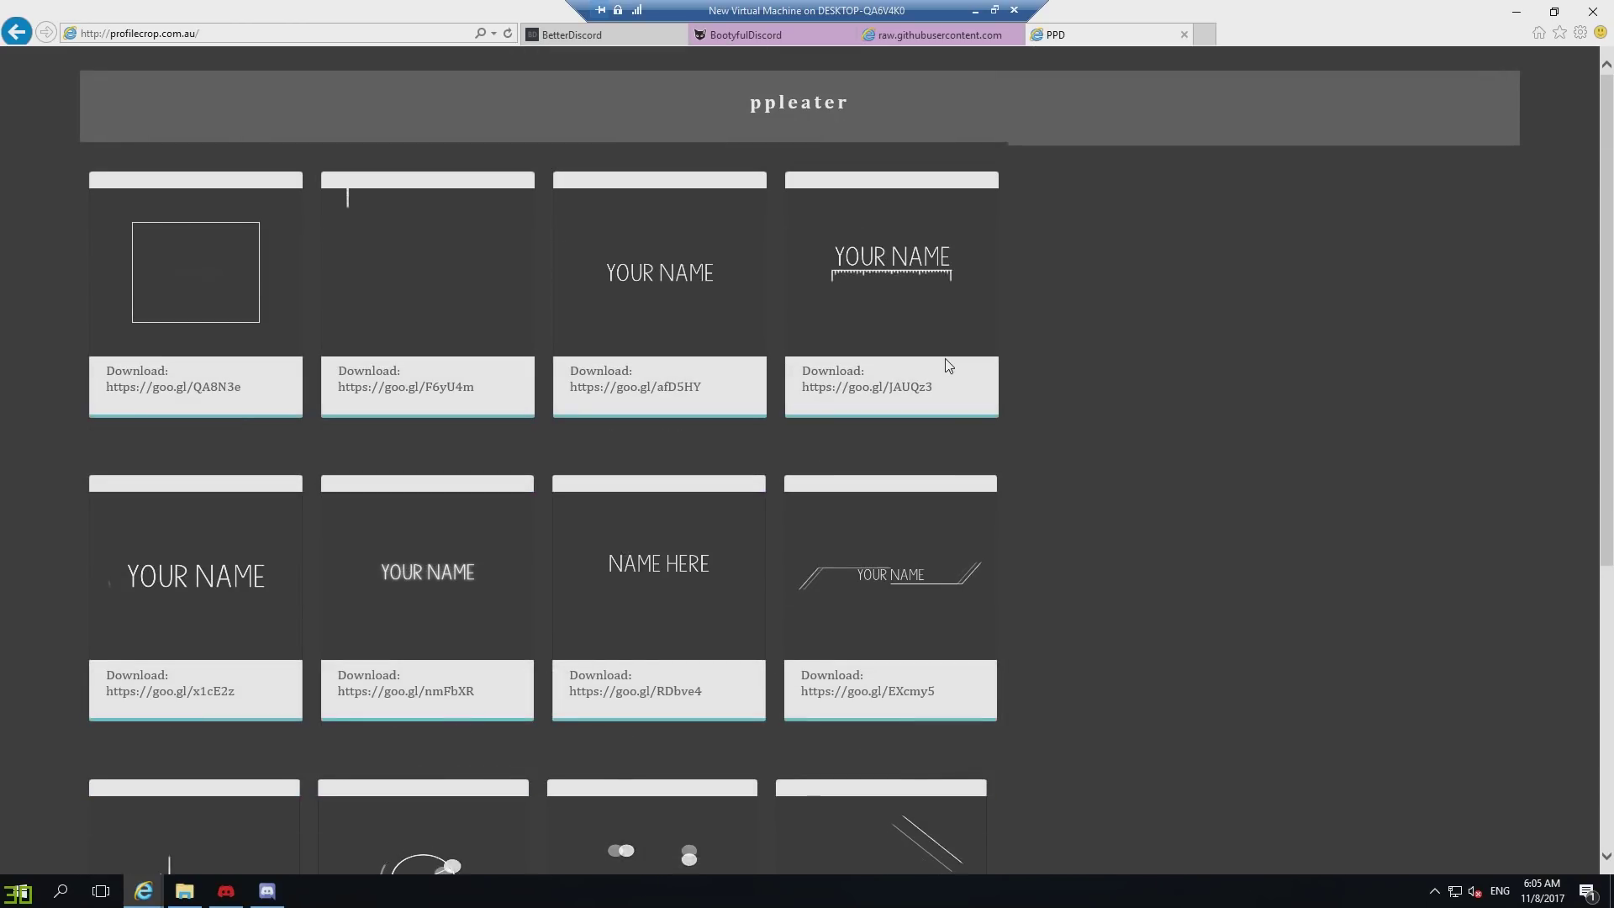
pyautogui.scroll(-4, 945, 361)
pyautogui.scroll(2, 944, 362)
pyautogui.scroll(2, 944, 361)
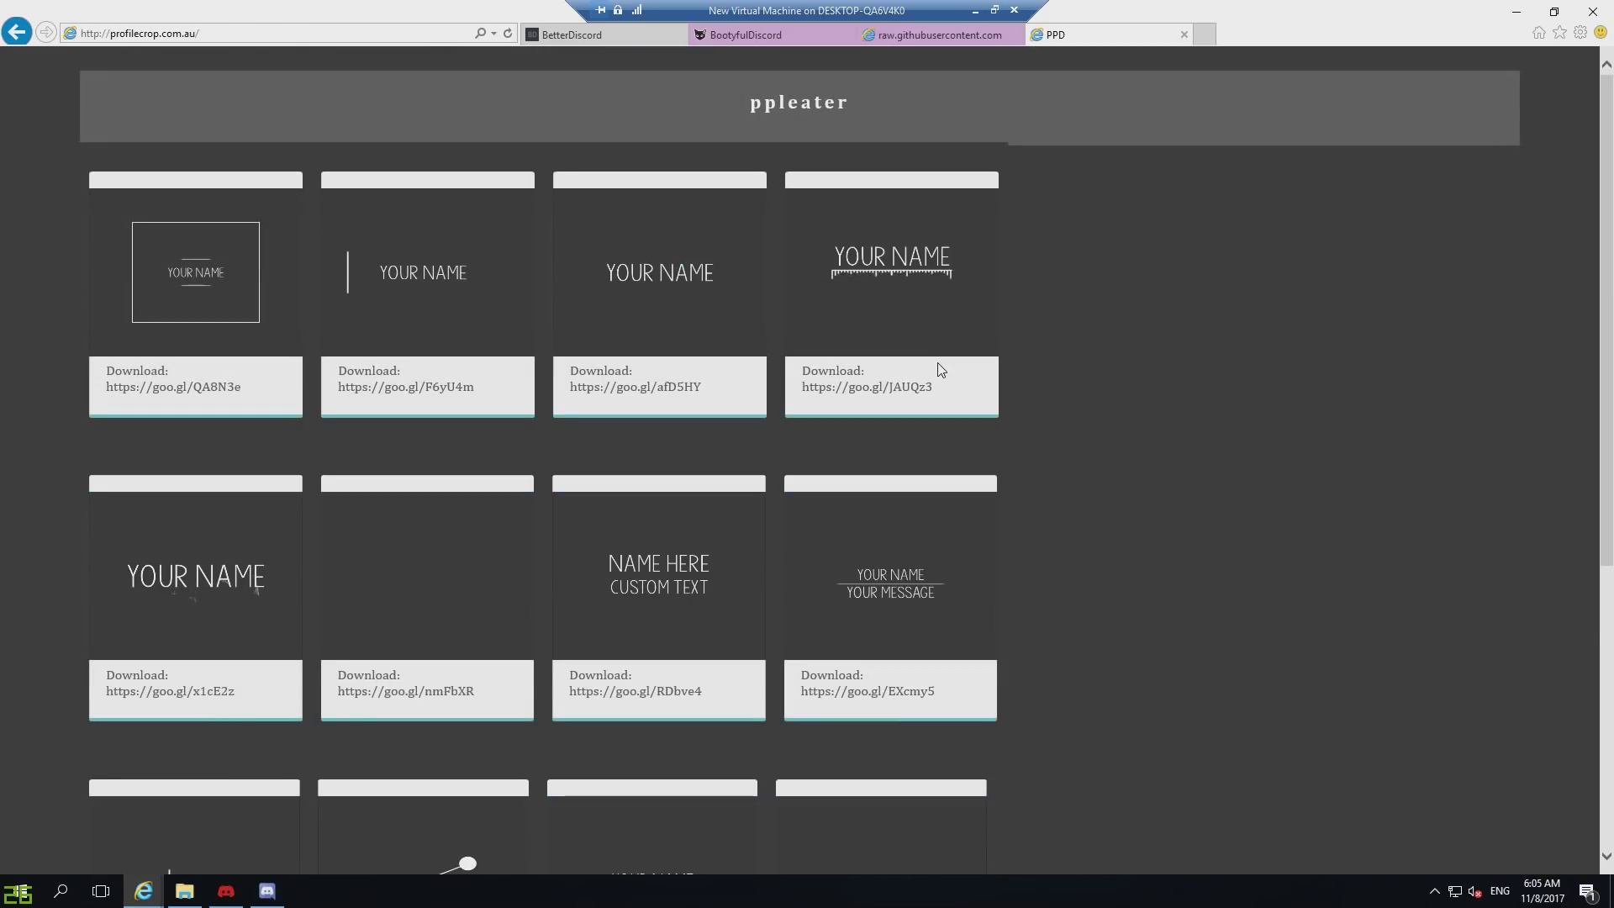
pyautogui.tripleClick(881, 403)
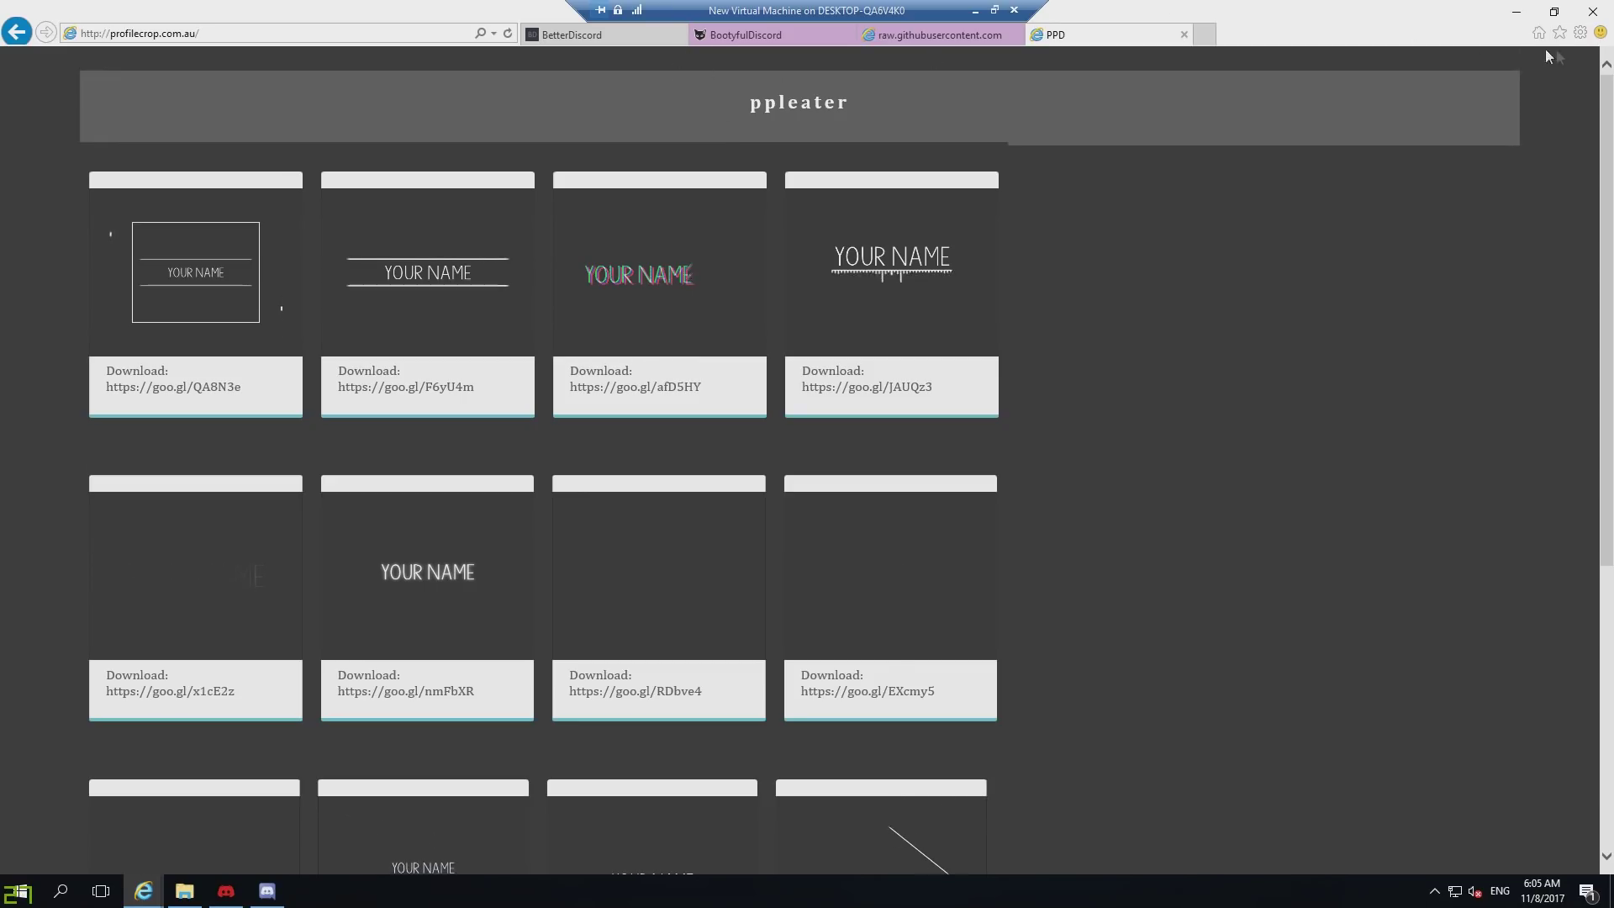
pyautogui.click(1516, 11)
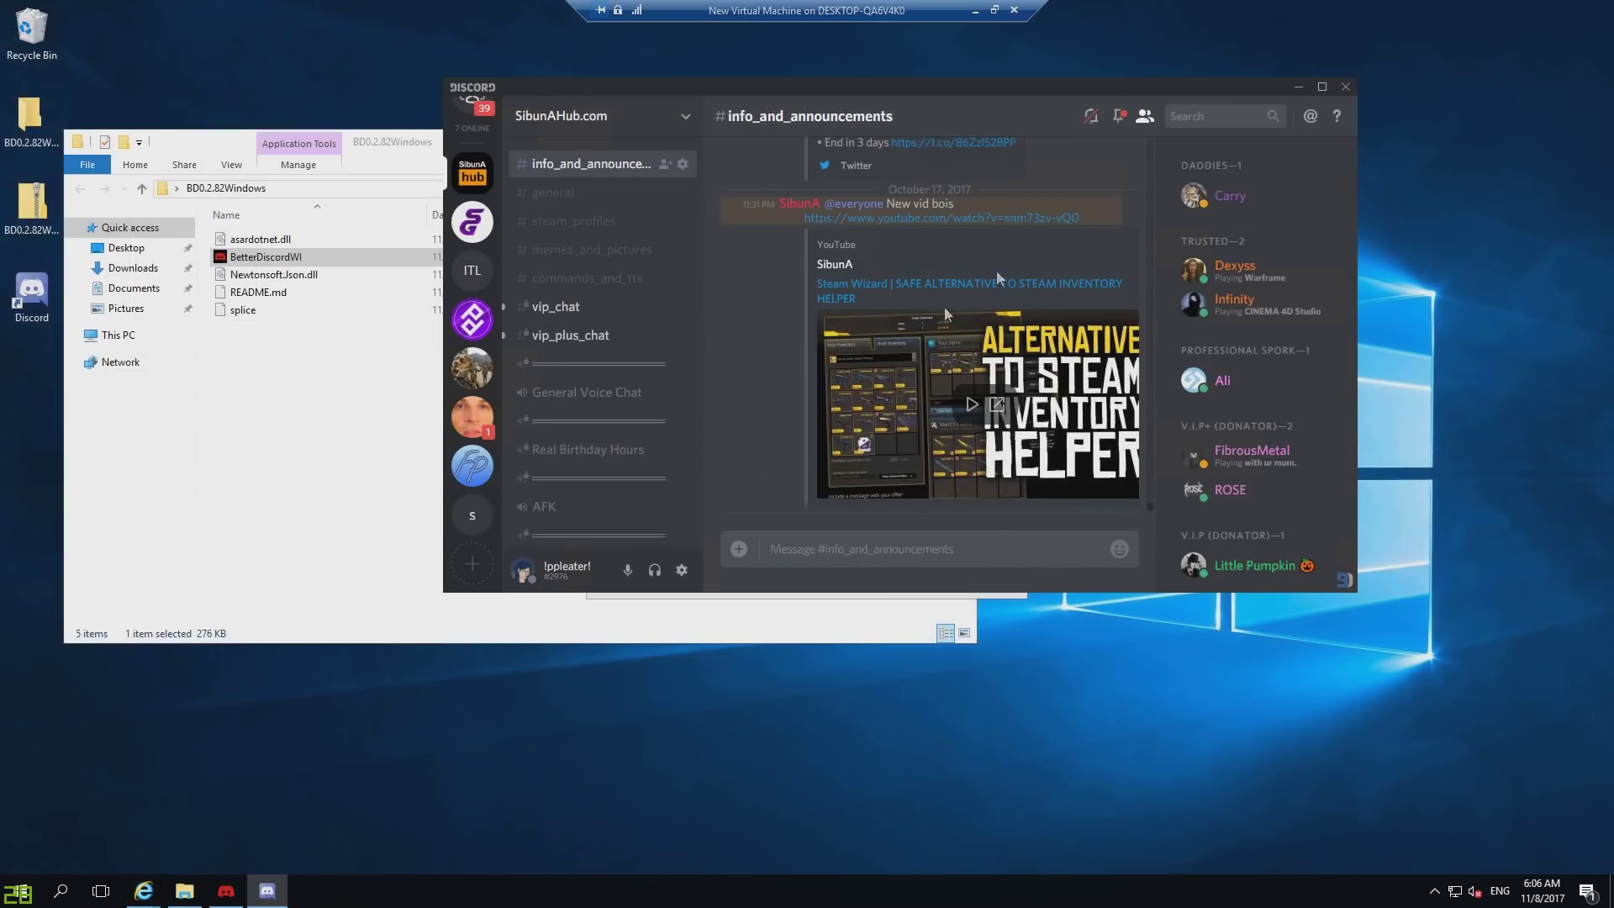
# Open User Settings in the enlarged Discord window and go to BetterDiscord's Custom CSS.
pyautogui.click(682, 570)
pyautogui.scroll(-5, 584, 413)
pyautogui.scroll(3, 583, 413)
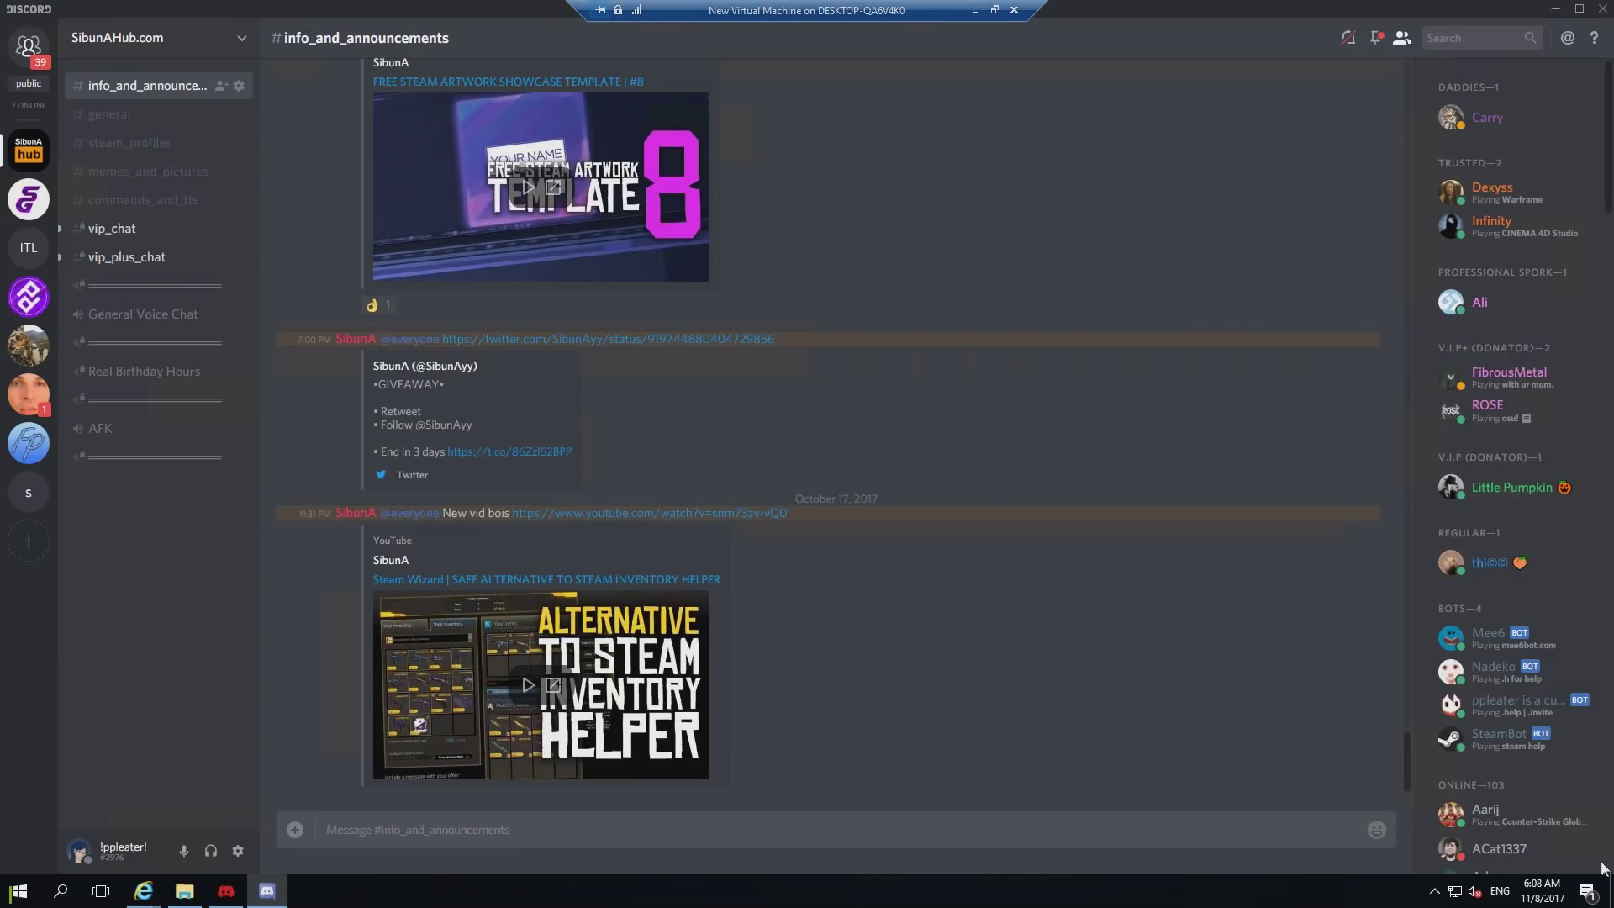
pyautogui.click(237, 853)
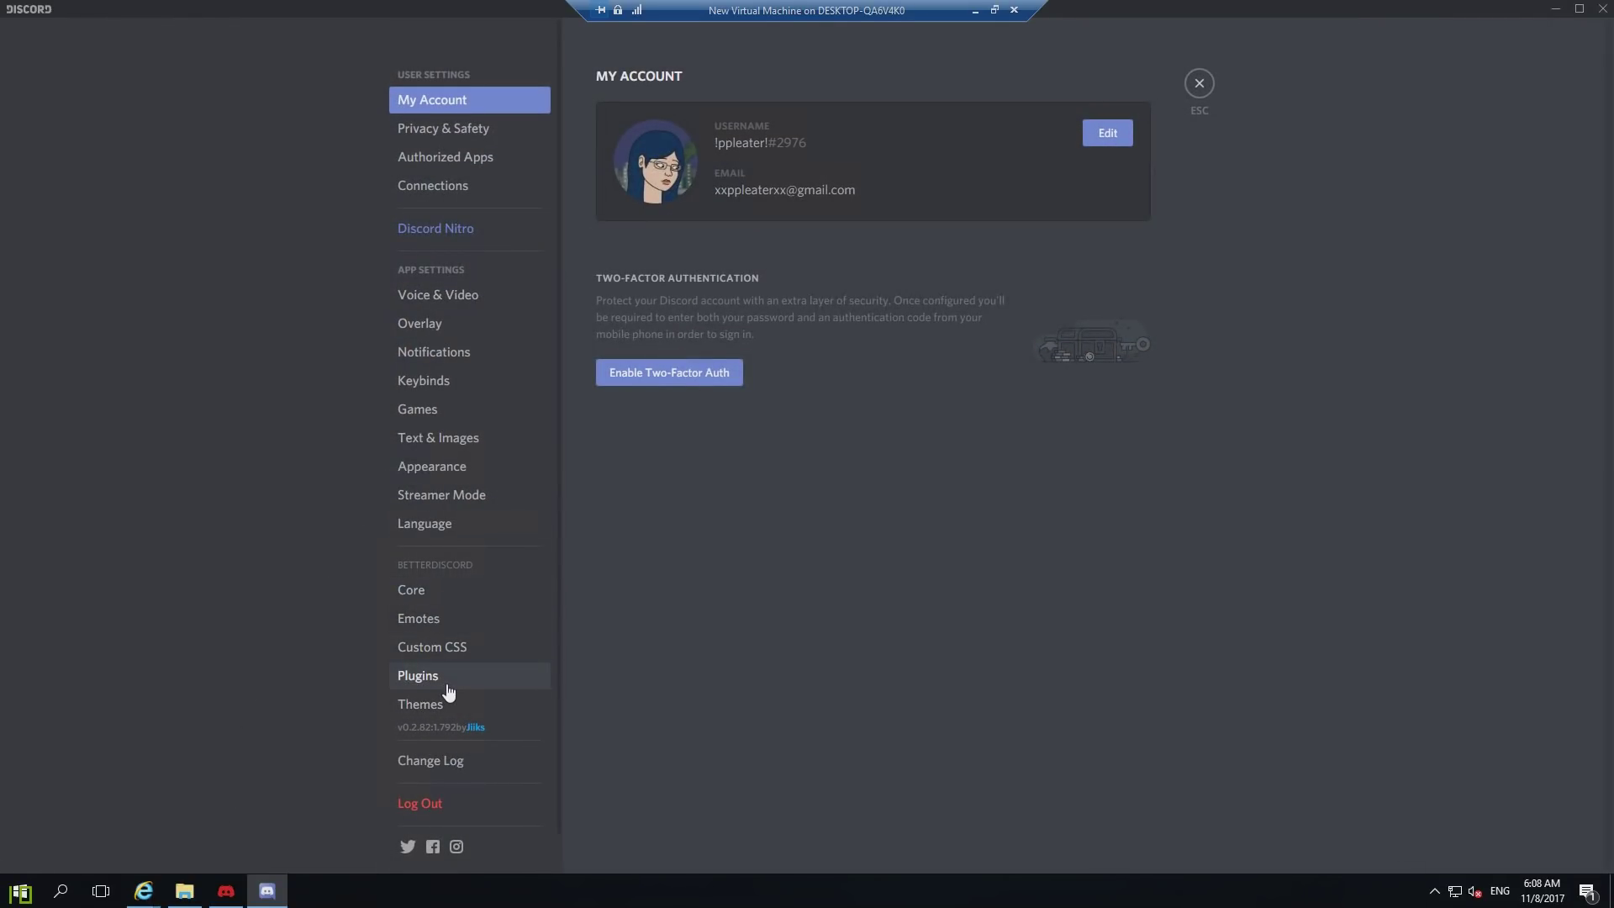
pyautogui.click(435, 650)
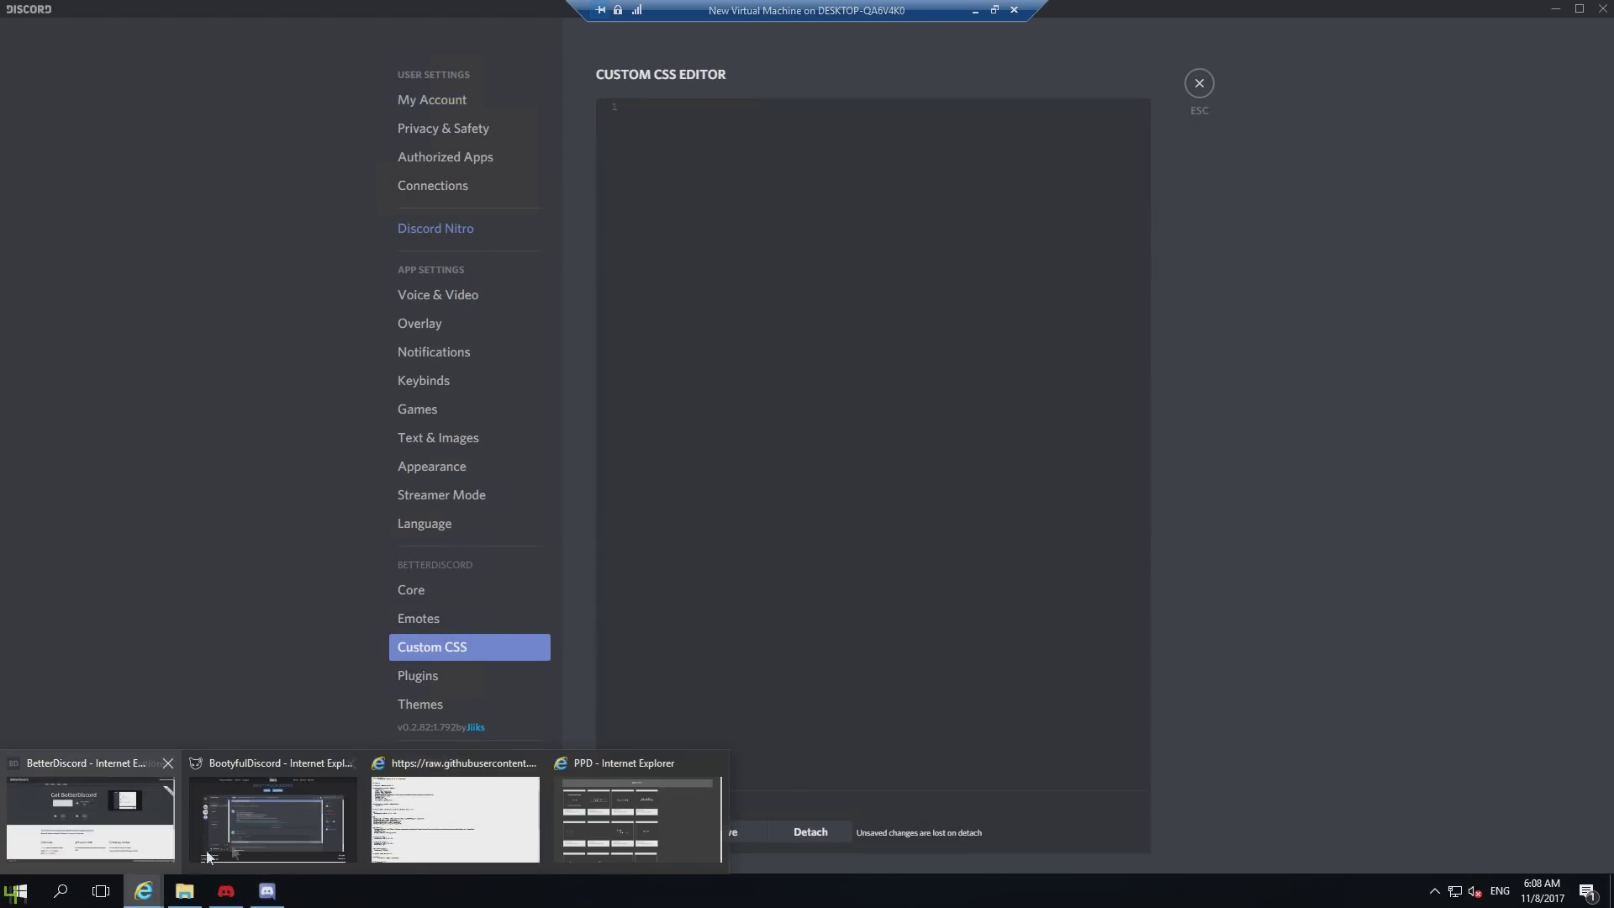
# Paste the BootyfulDiscord CSS into Custom CSS and close settings to reveal the anime theme.
pyautogui.click(455, 814)
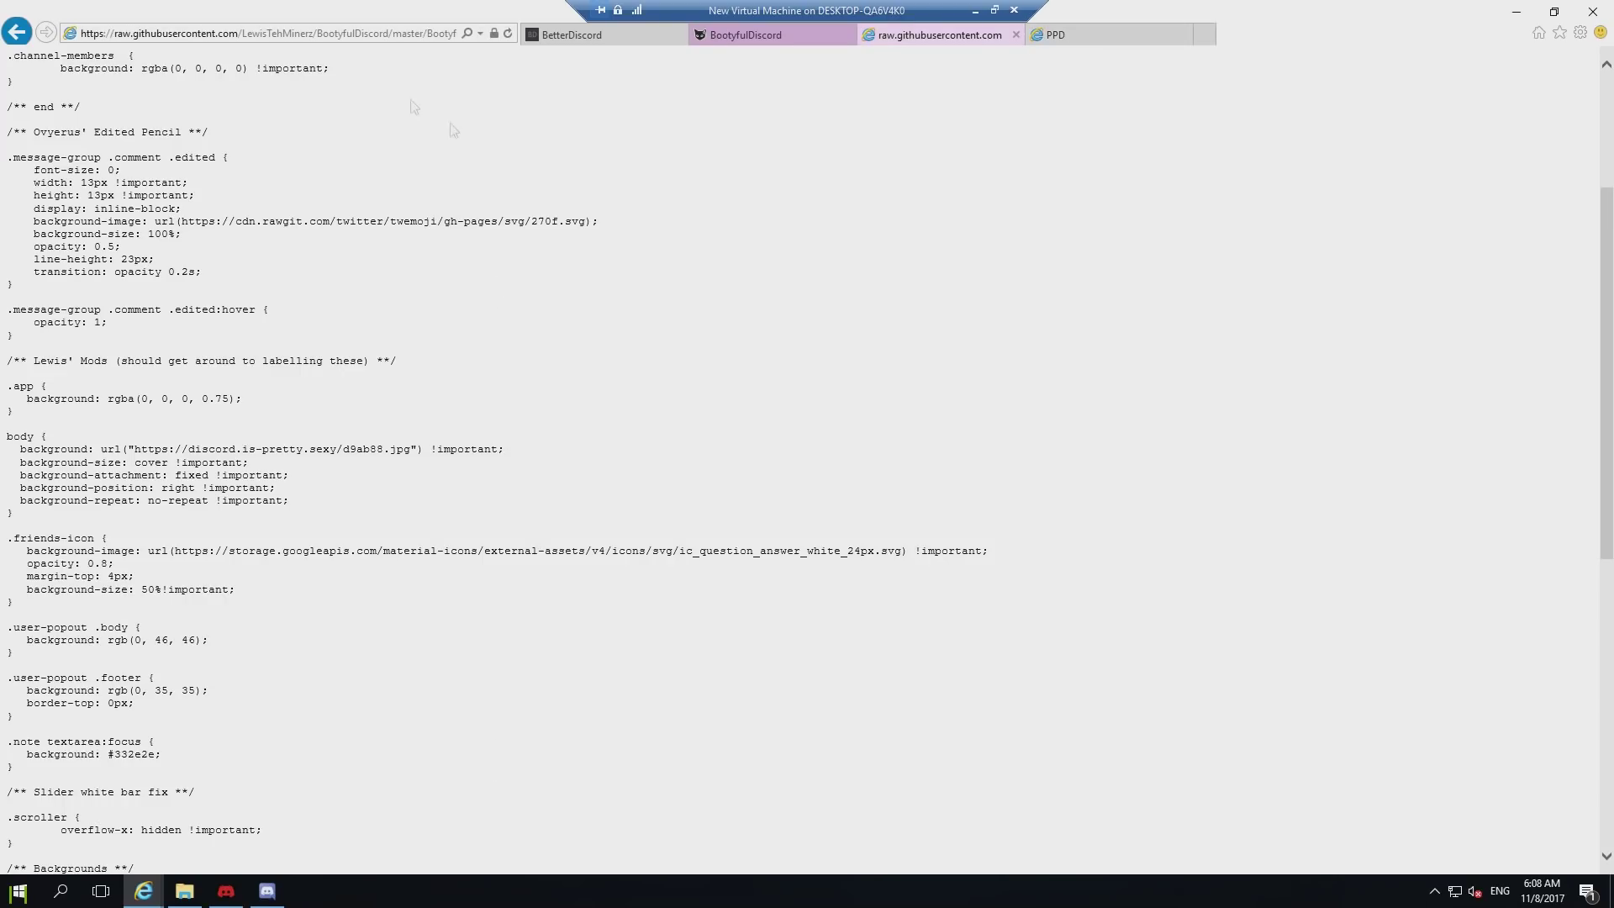
pyautogui.click(1516, 11)
pyautogui.hotkey('ctrl', 'v')
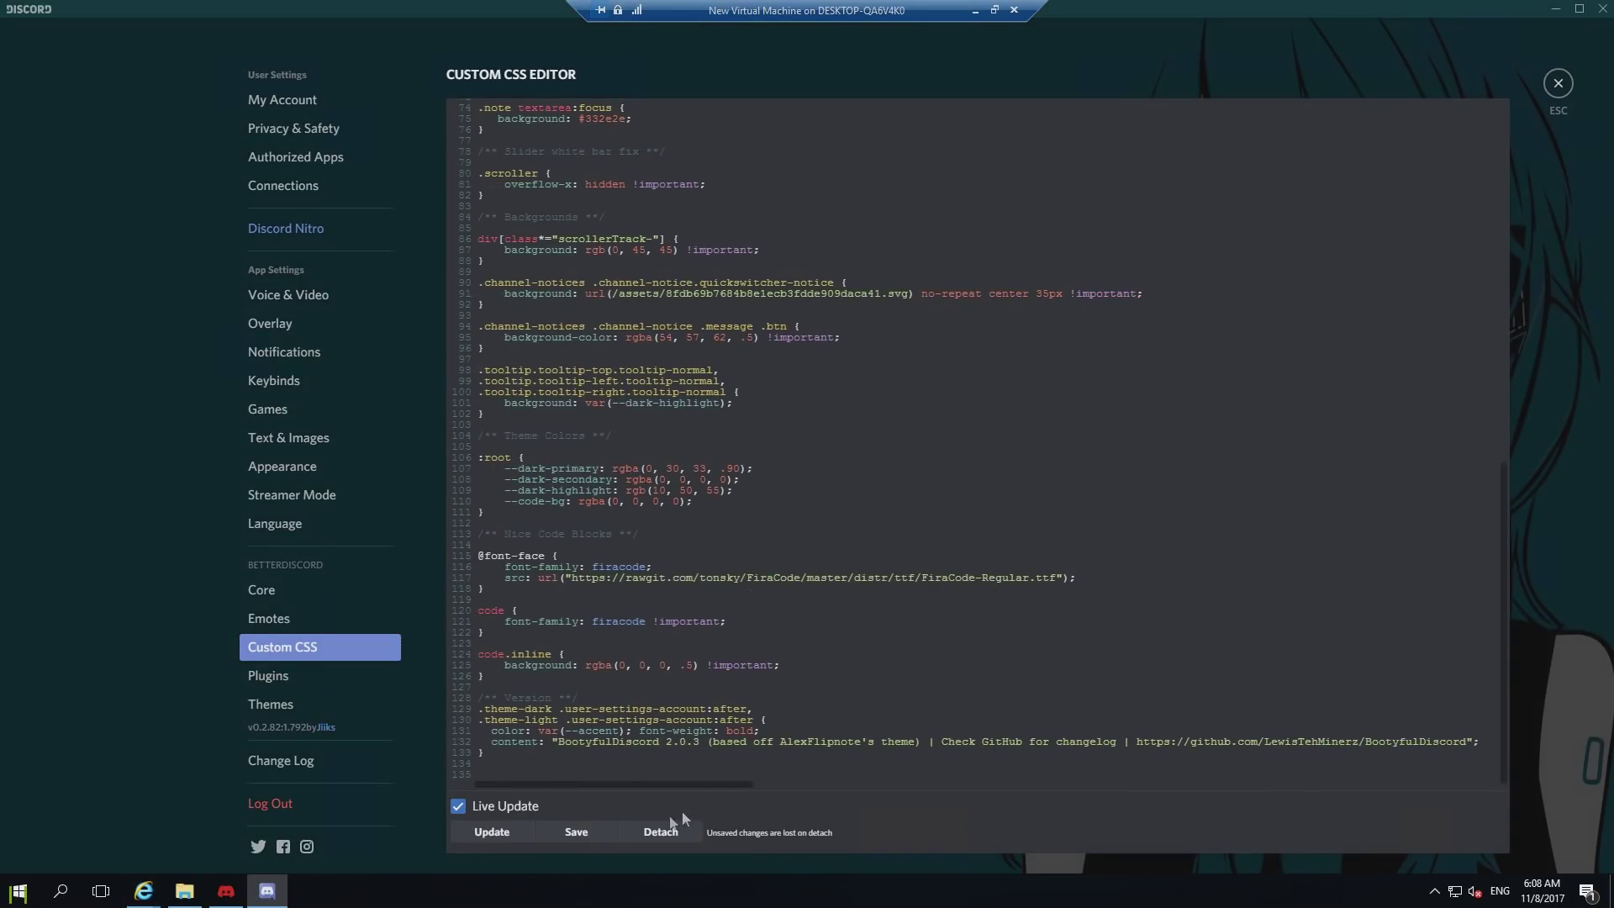
pyautogui.click(1558, 84)
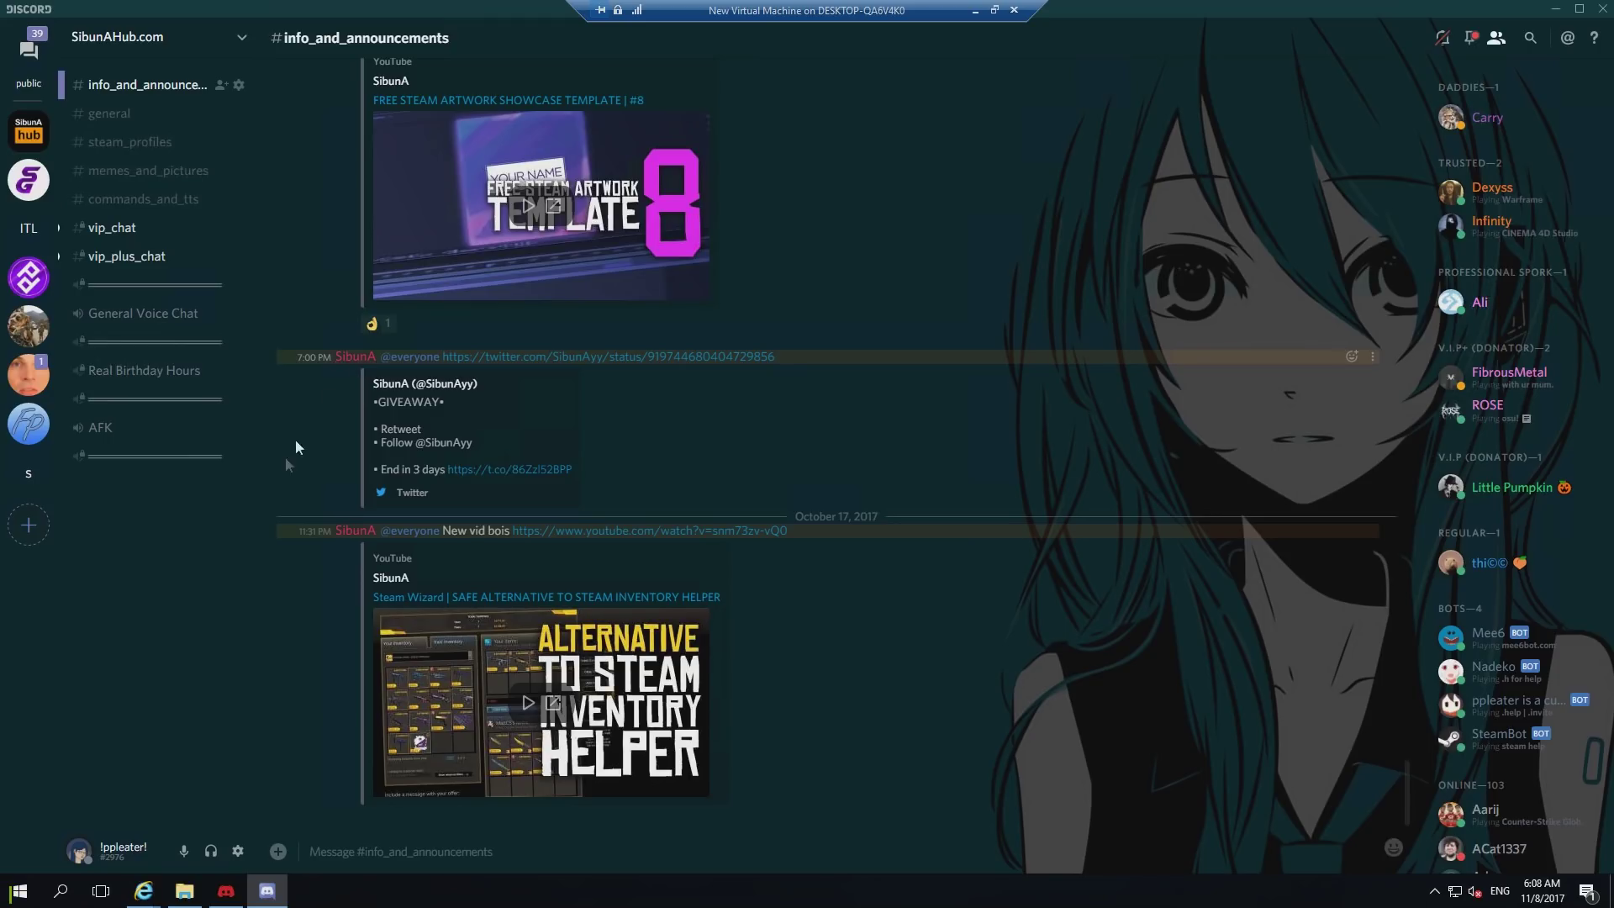
pyautogui.moveTo(142, 892)
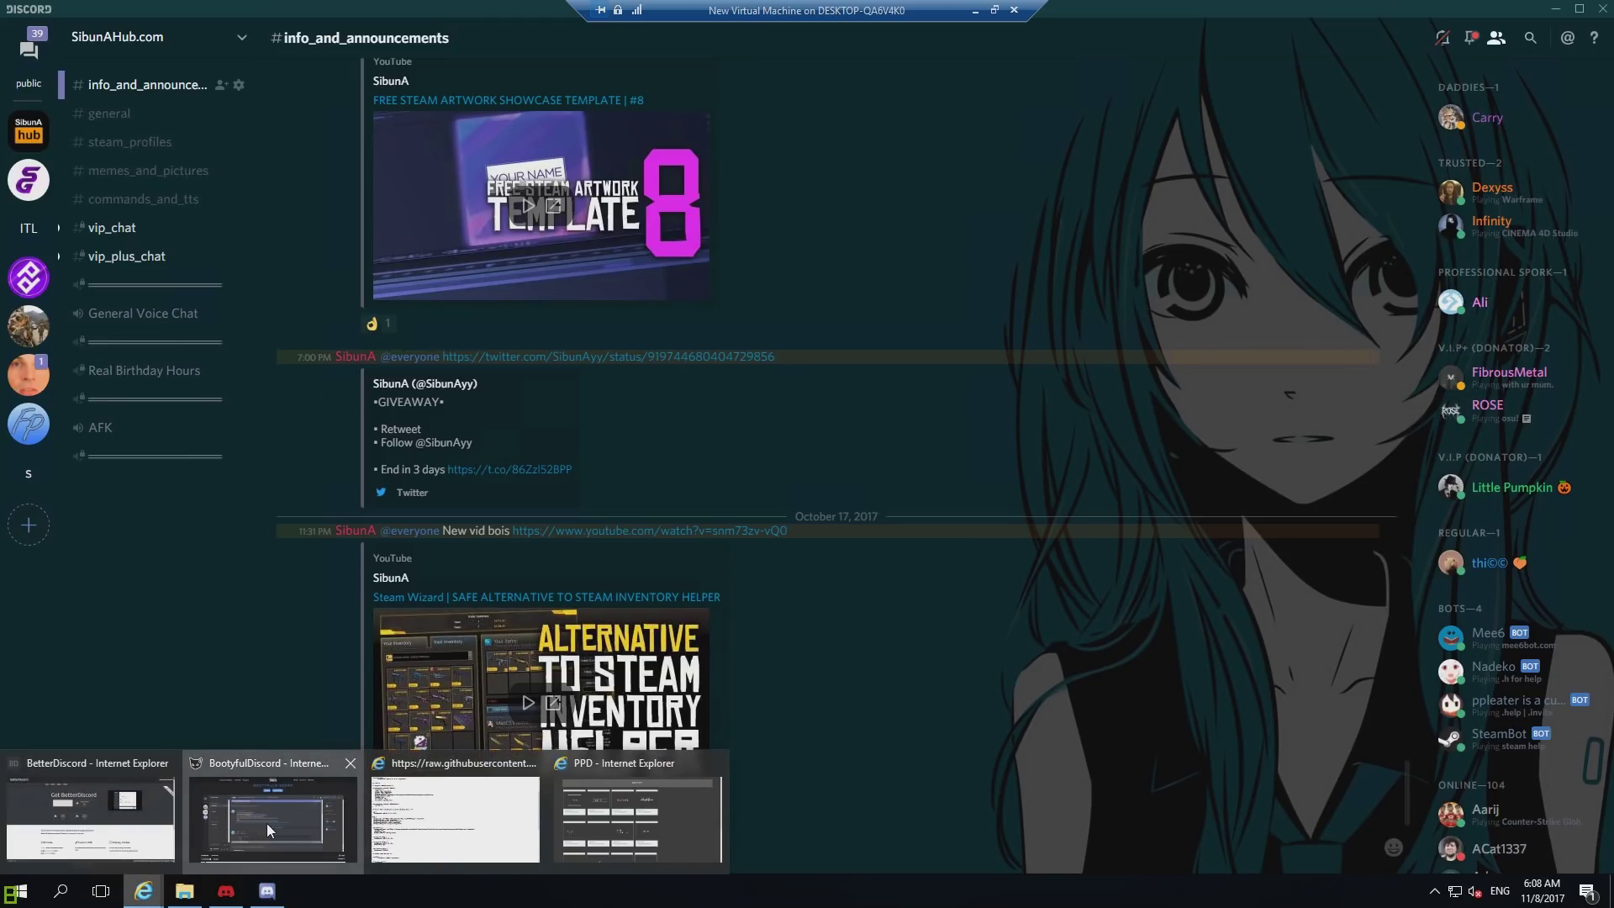
pyautogui.click(267, 824)
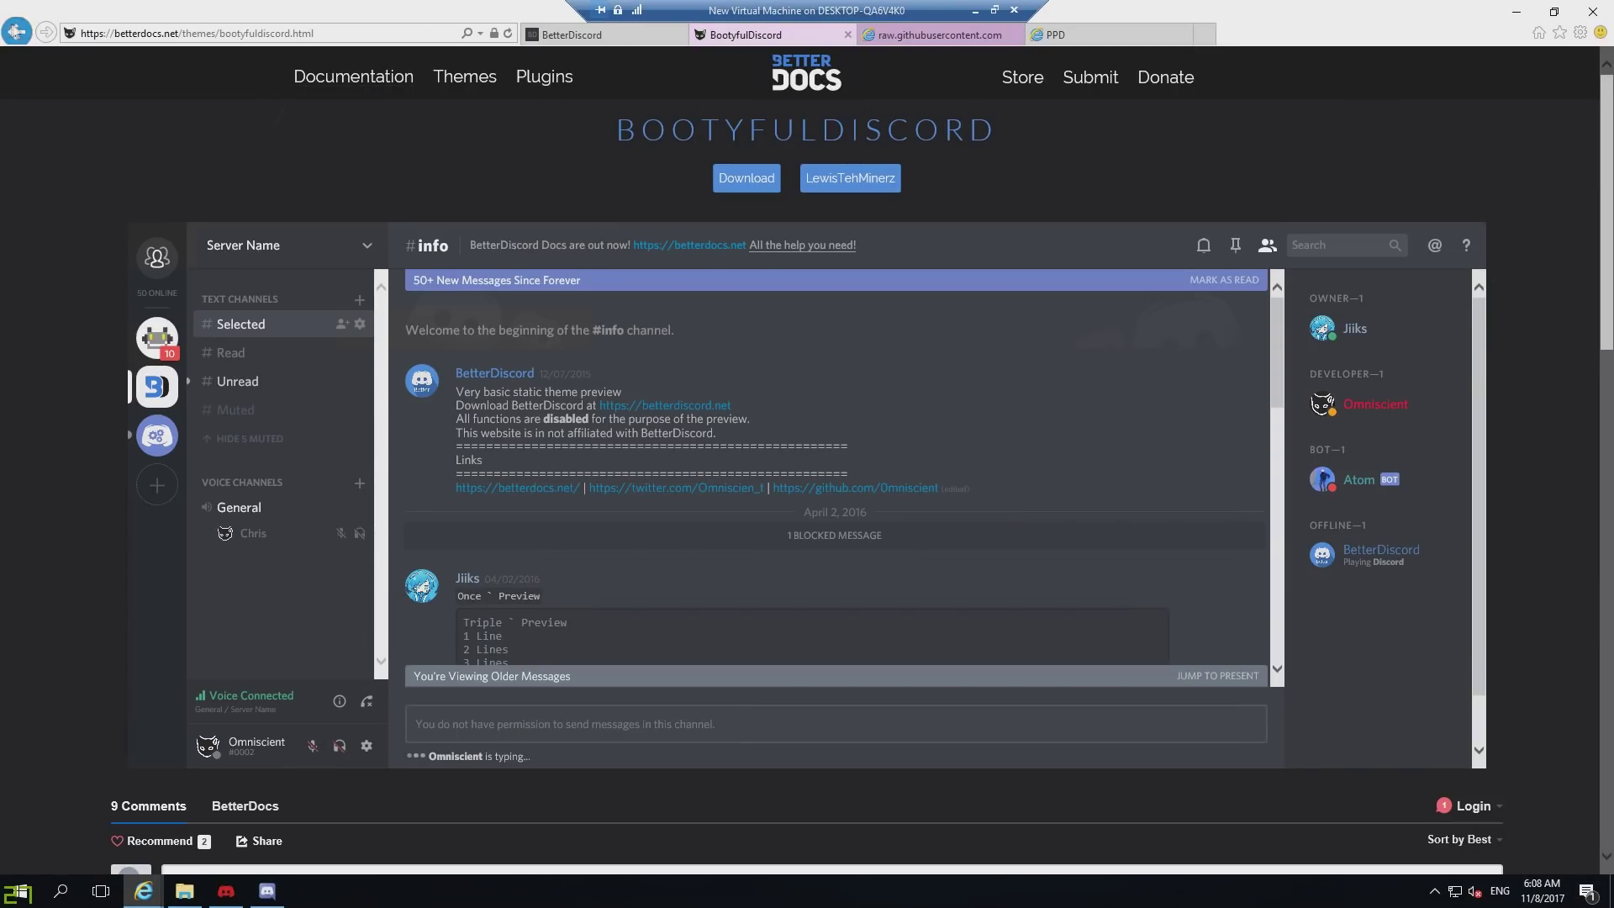
pyautogui.click(16, 32)
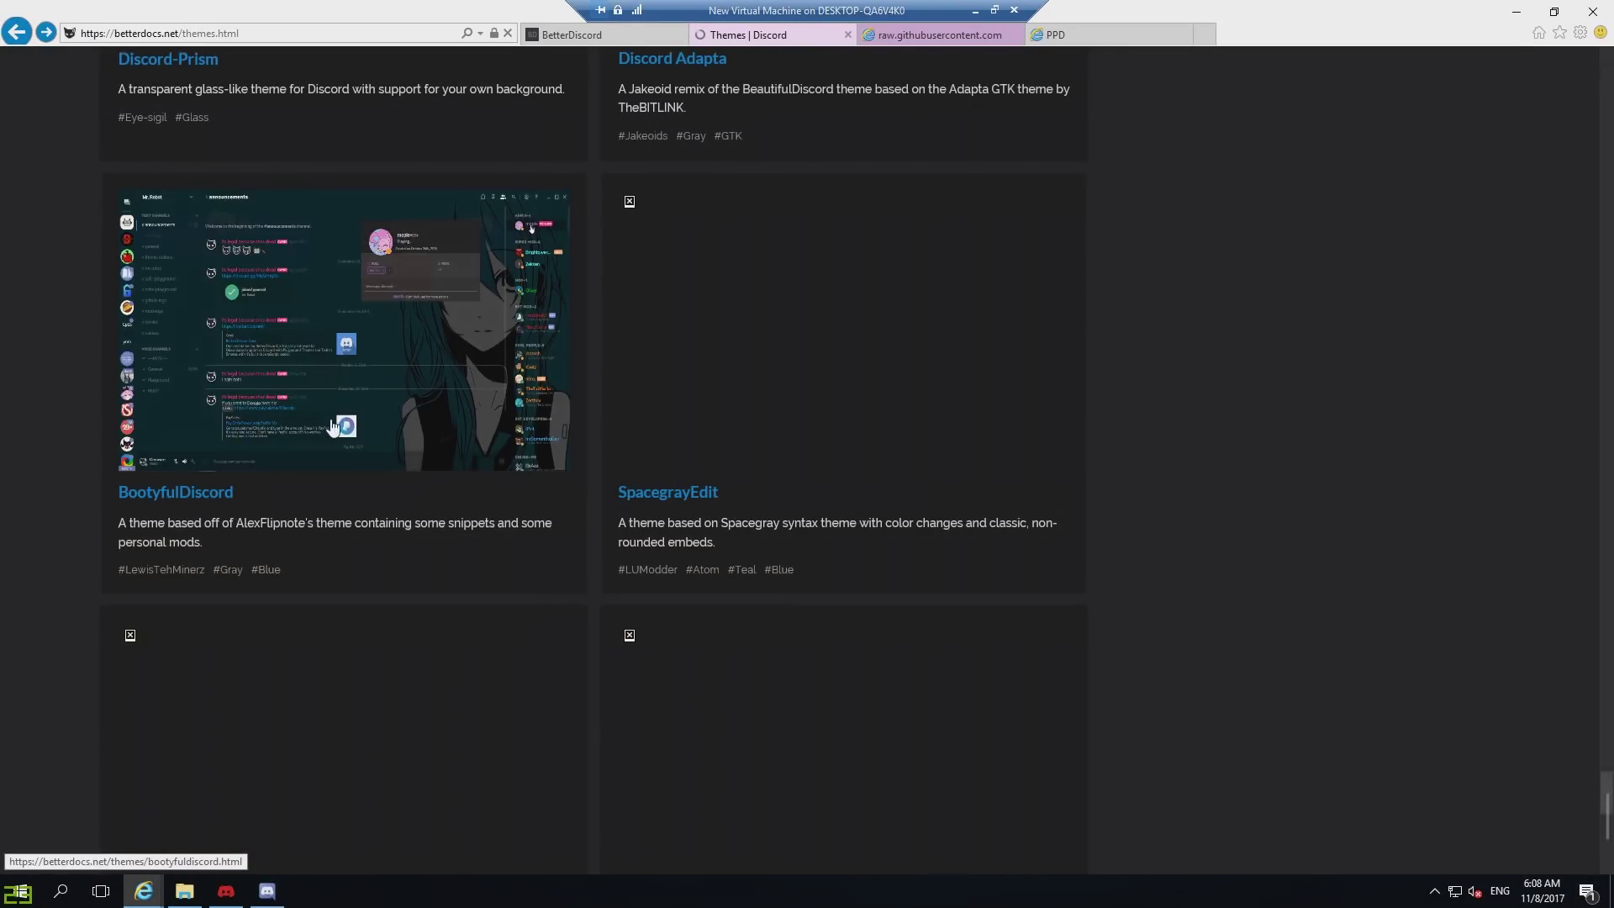
pyautogui.scroll(-5, 1013, 534)
pyautogui.scroll(-5, 991, 513)
pyautogui.scroll(-5, 992, 514)
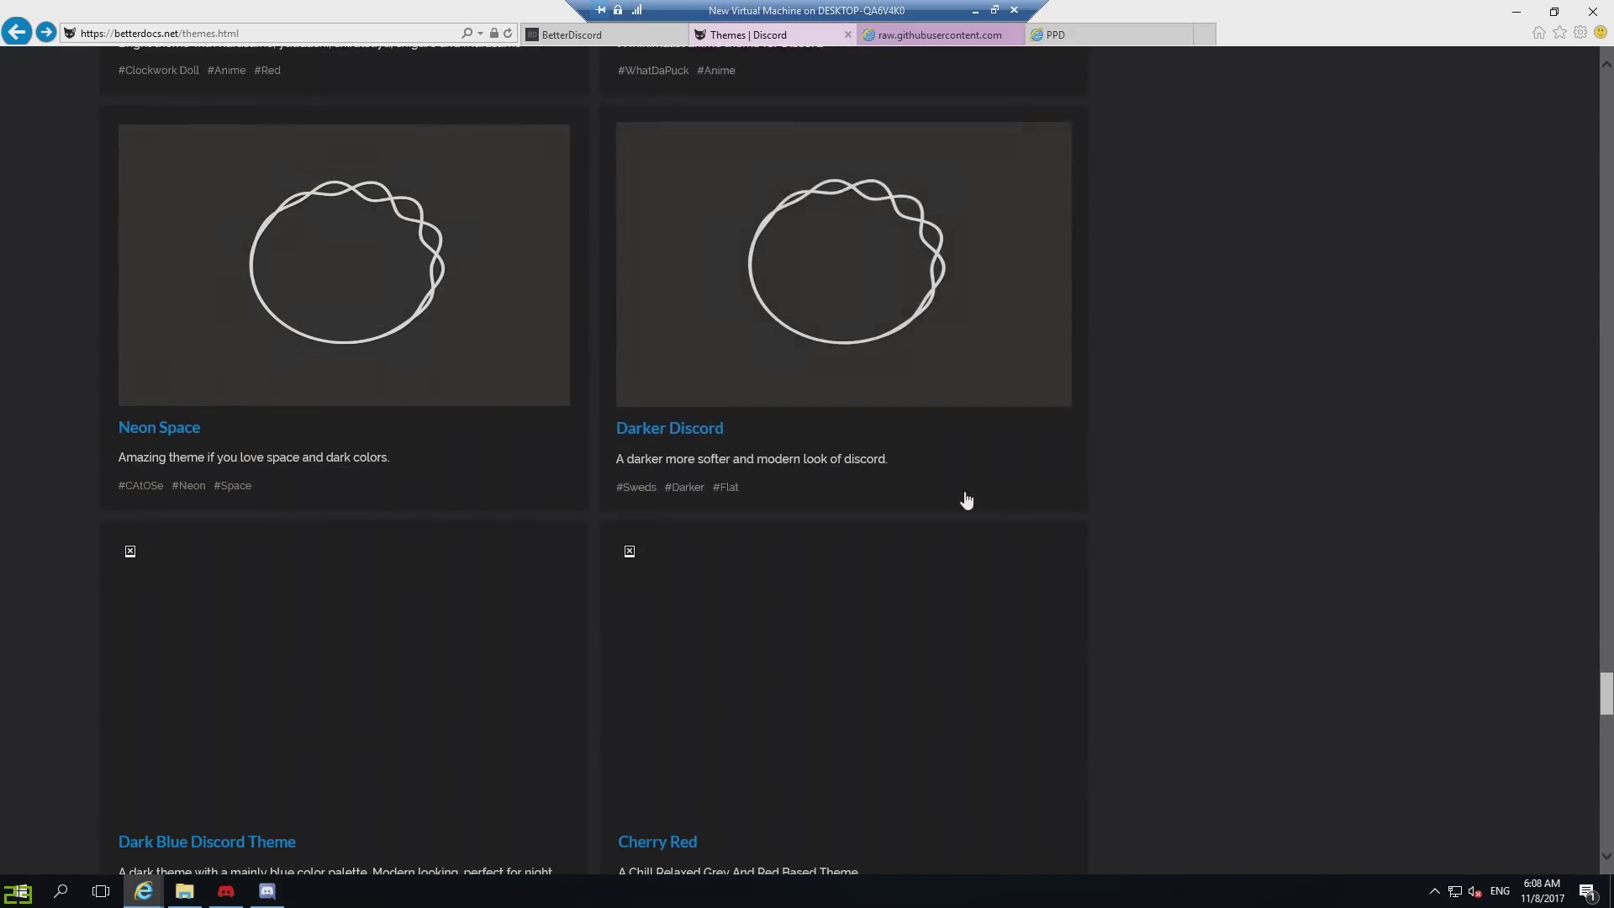
pyautogui.scroll(-5, 967, 498)
pyautogui.scroll(-5, 967, 480)
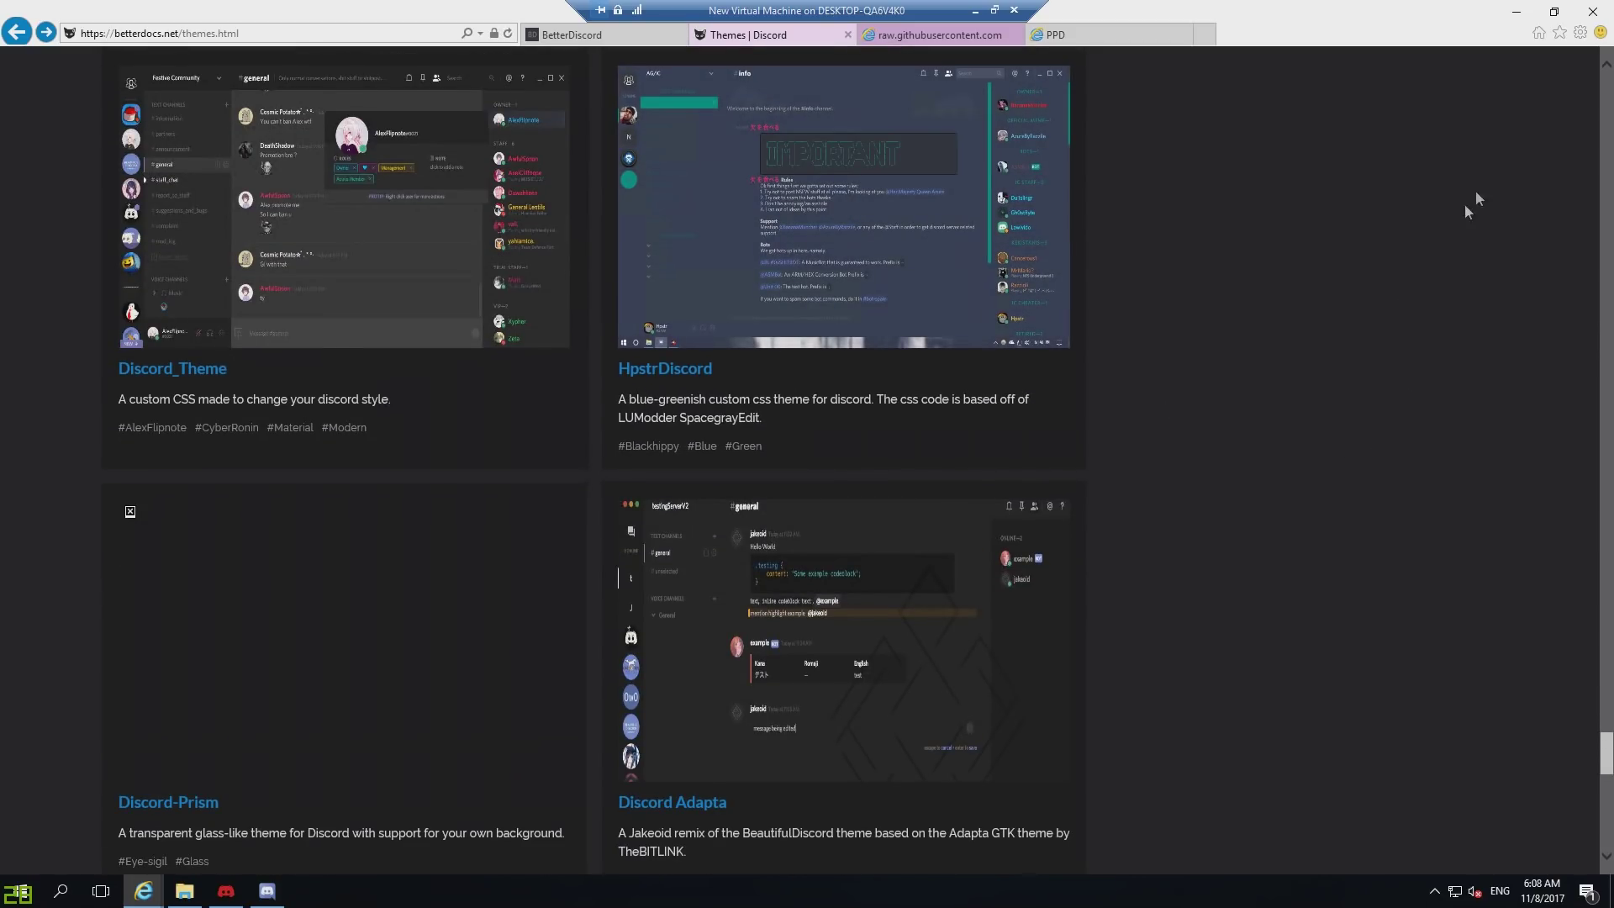
pyautogui.click(1517, 10)
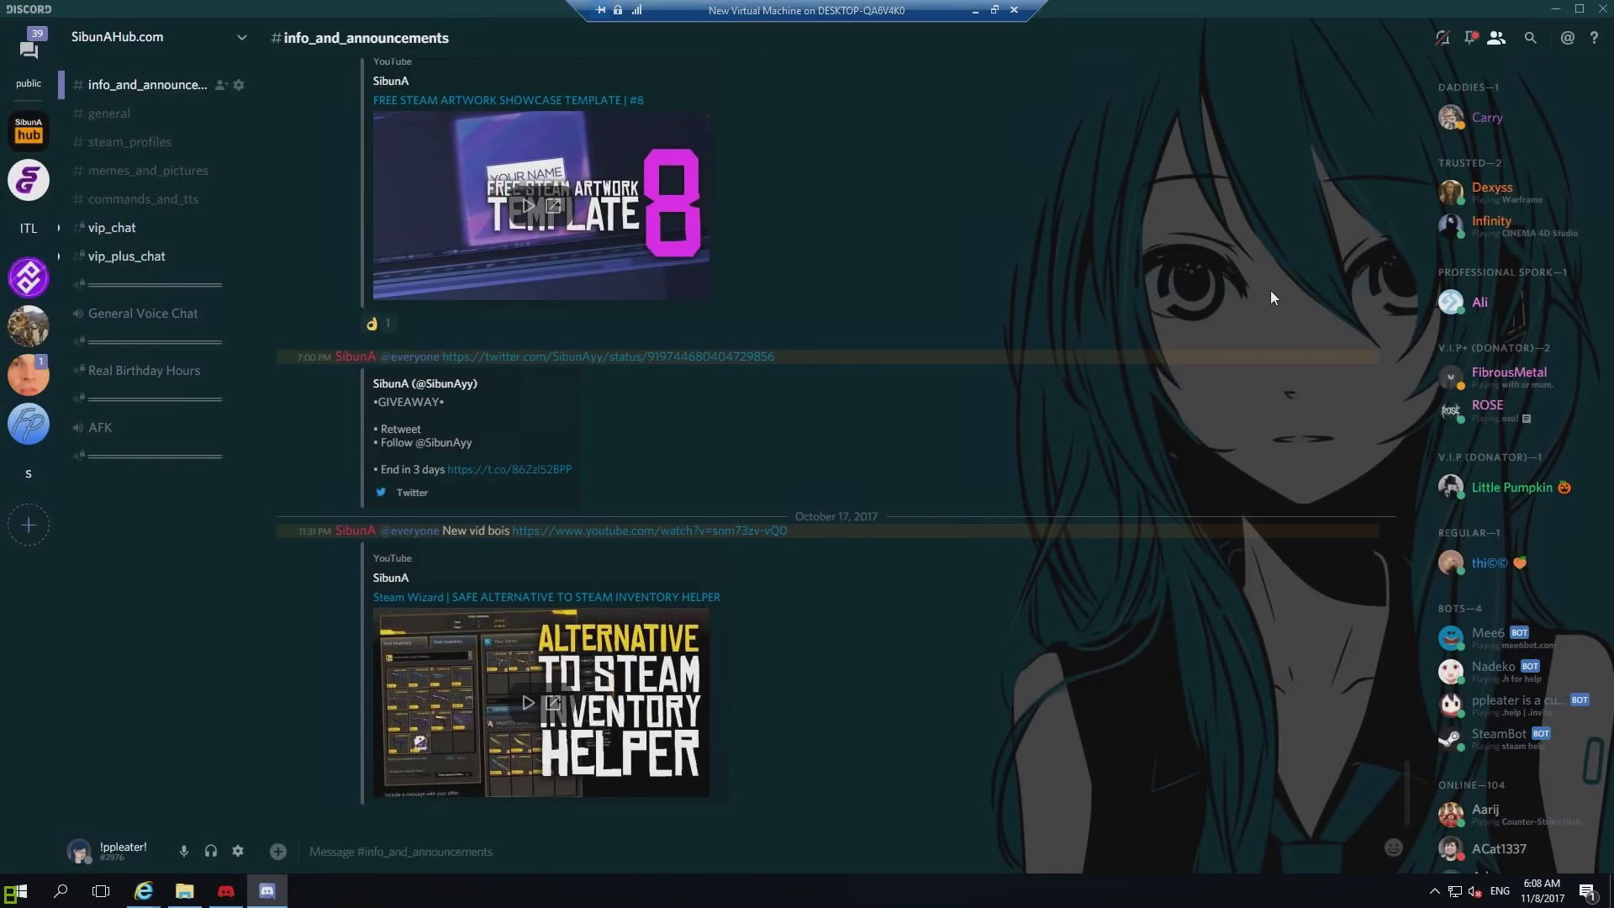